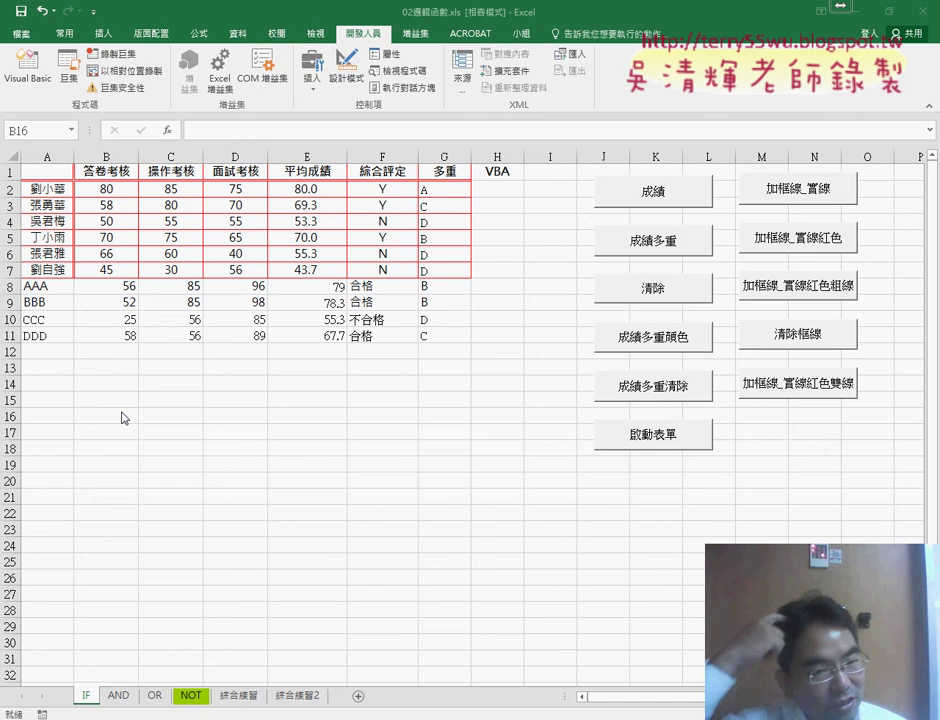
- Open the 成績系統 form, enter EEE with scores 85, 52 and 60, and add it as row 12
{"action": "left_click", "coordinate": [640, 437]}
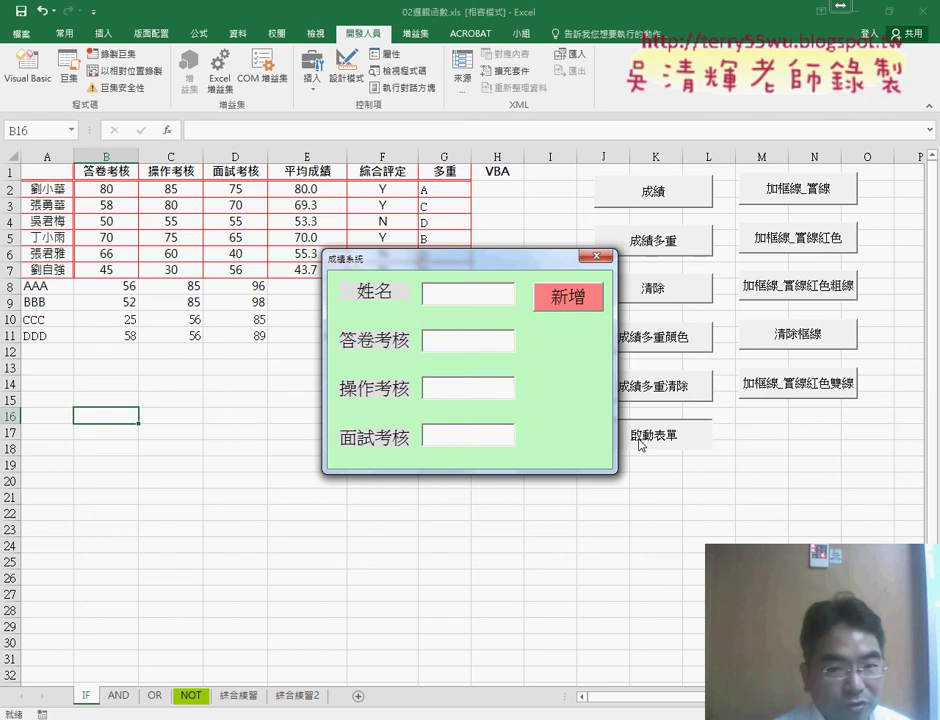
{"action": "type", "text": "EEE"}
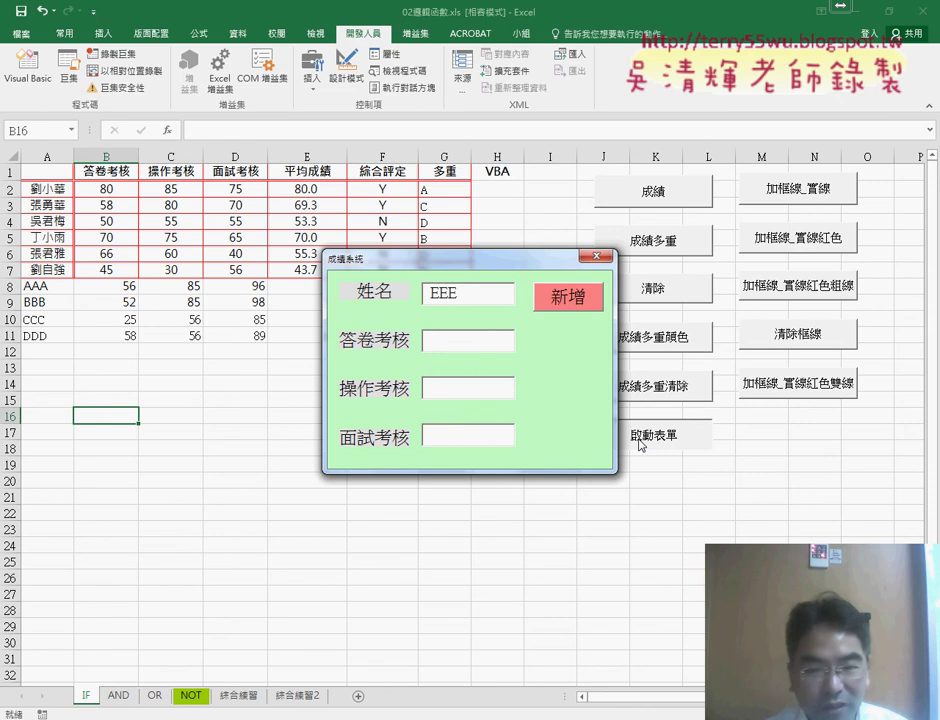
{"action": "key", "text": "Tab"}
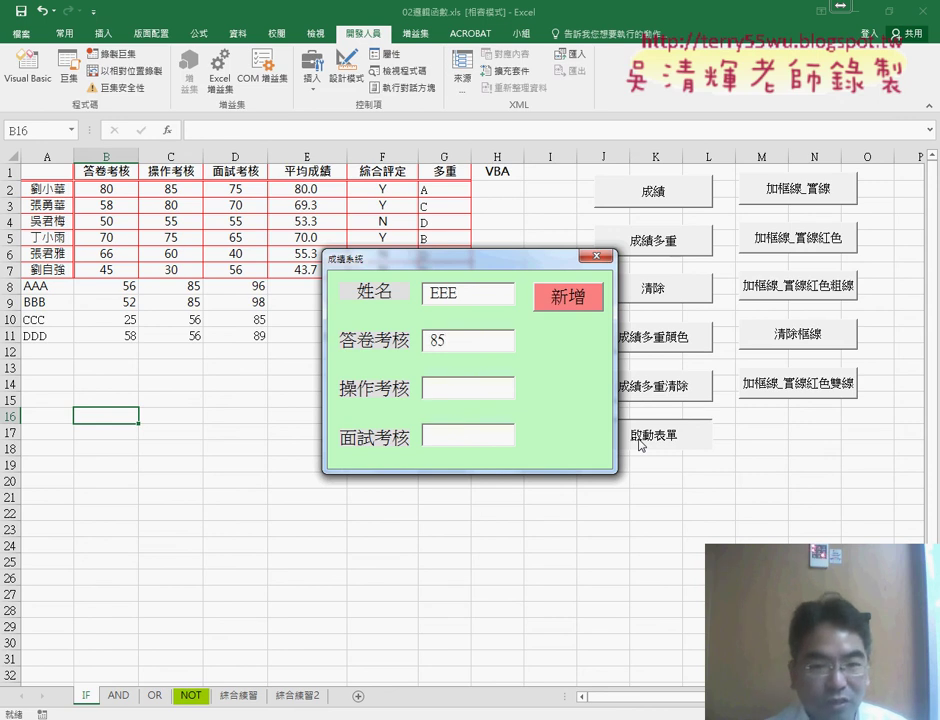
{"action": "type", "text": "6"}
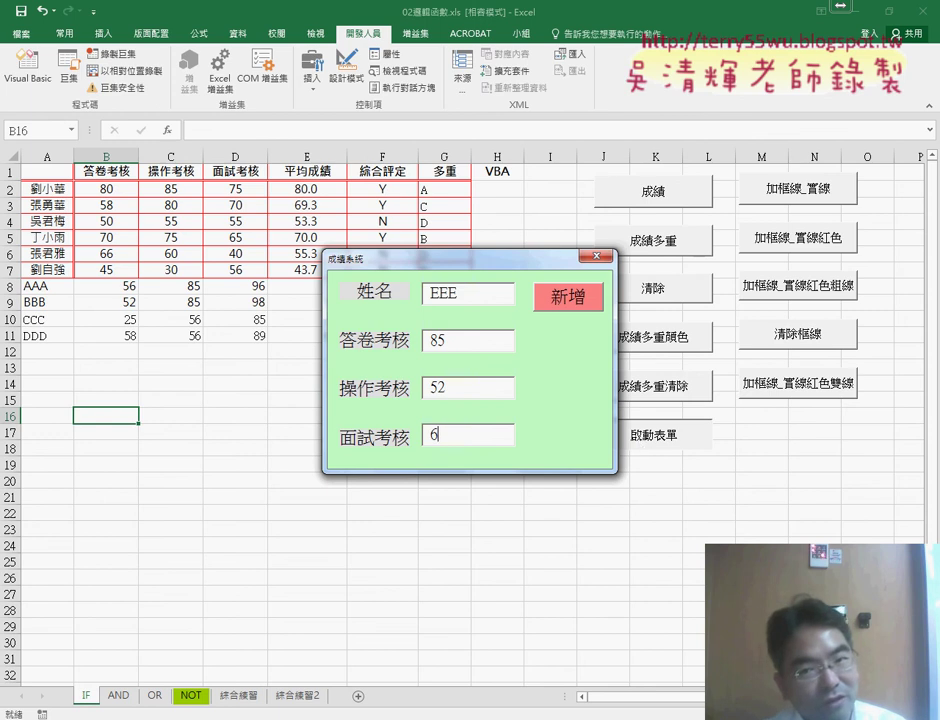
{"action": "type", "text": "0"}
{"action": "key", "text": "Tab"}
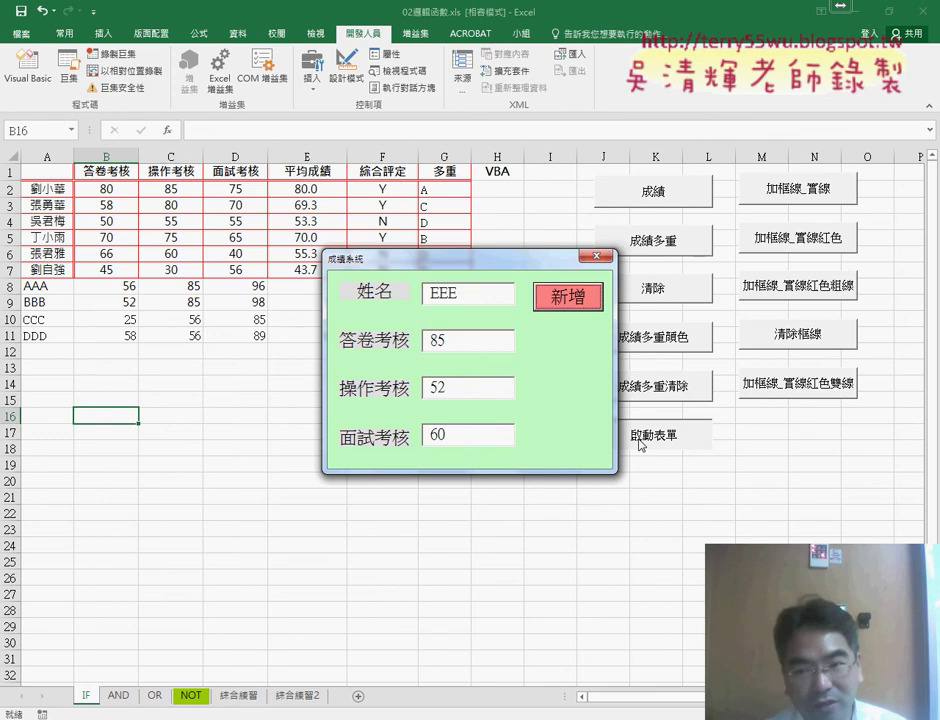
{"action": "left_click_drag", "start_coordinate": [540, 258], "coordinate": [716, 260]}
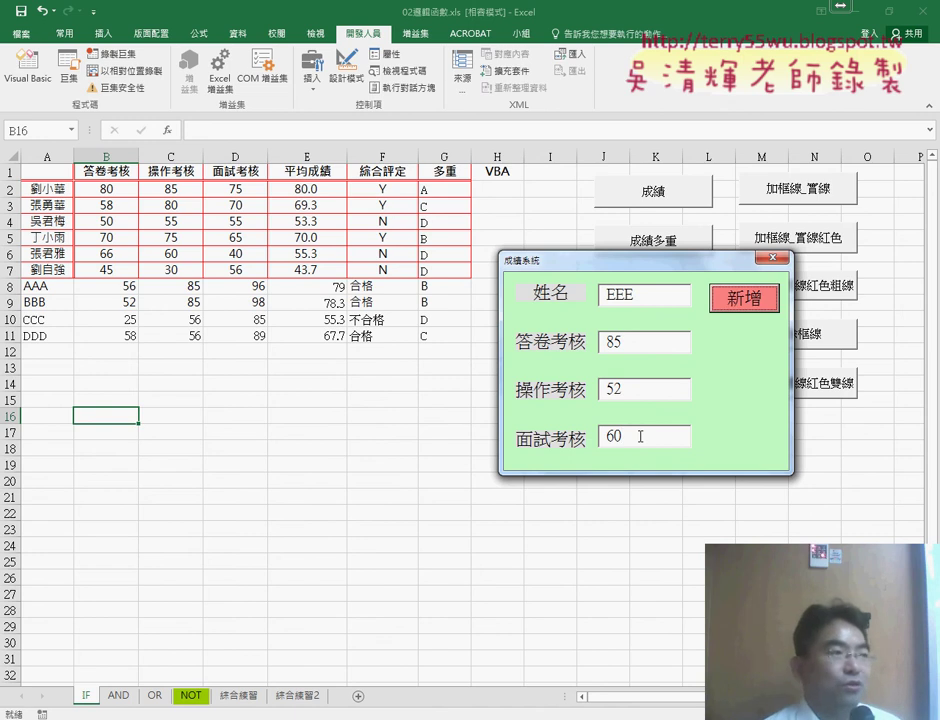
{"action": "key", "text": "Return"}
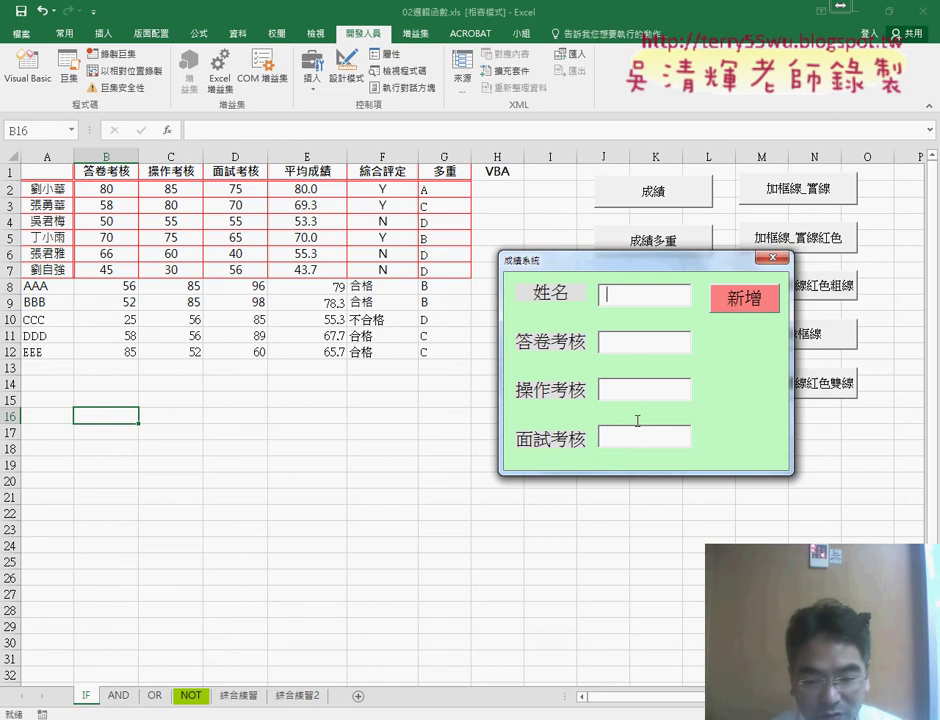
- Enter FFF with scores 25, 38 and 89 in the form fields
{"action": "left_click", "coordinate": [730, 296]}
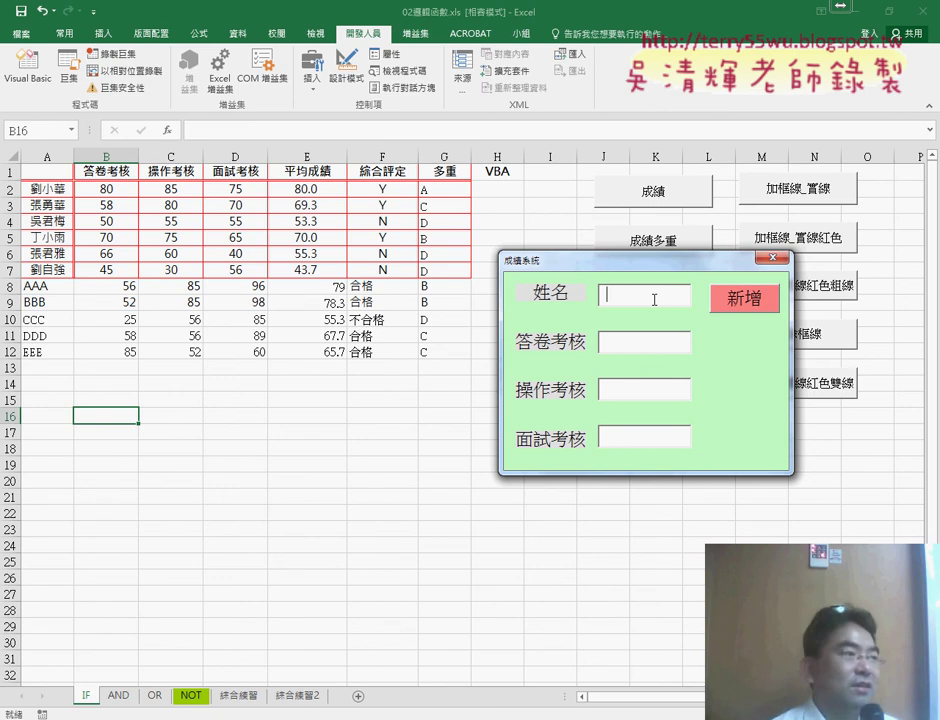
{"action": "type", "text": "FFF"}
{"action": "key", "text": "Tab"}
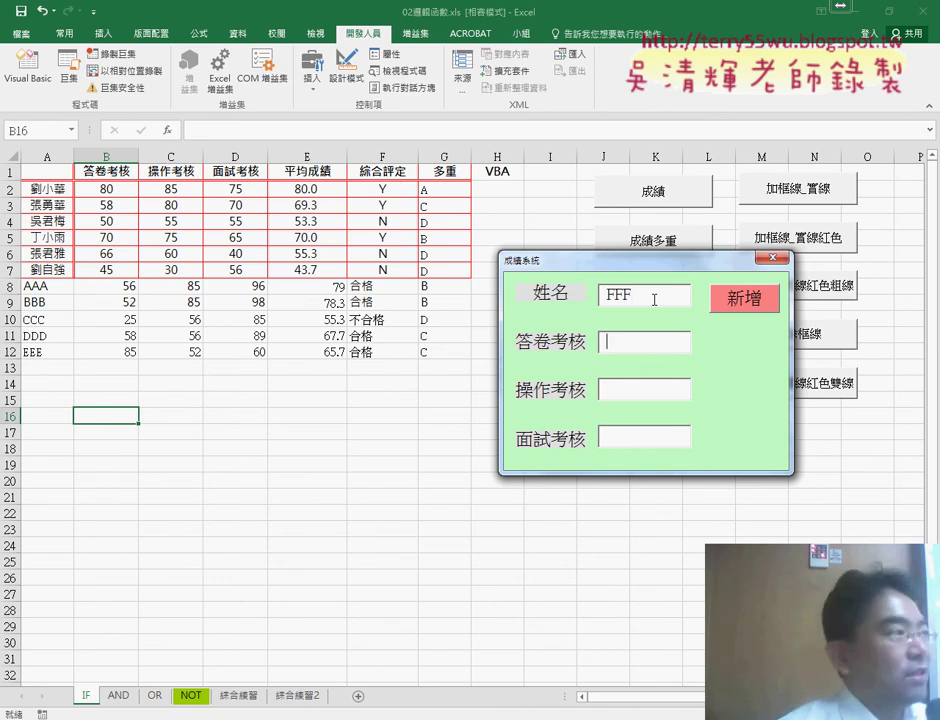
{"action": "type", "text": "25"}
{"action": "key", "text": "Tab"}
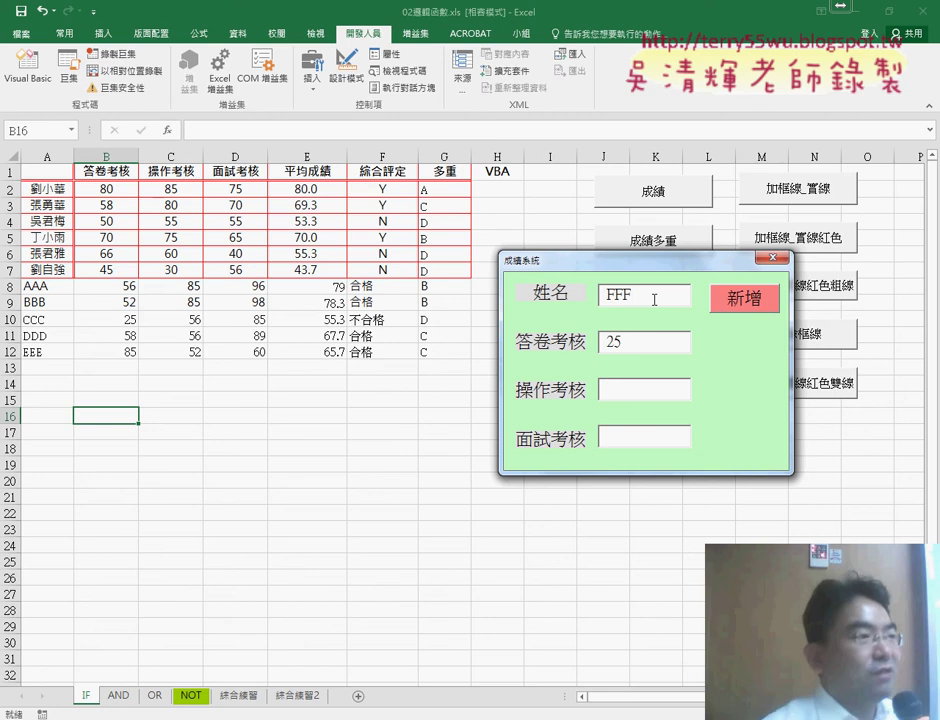
{"action": "type", "text": "38"}
{"action": "key", "text": "Tab"}
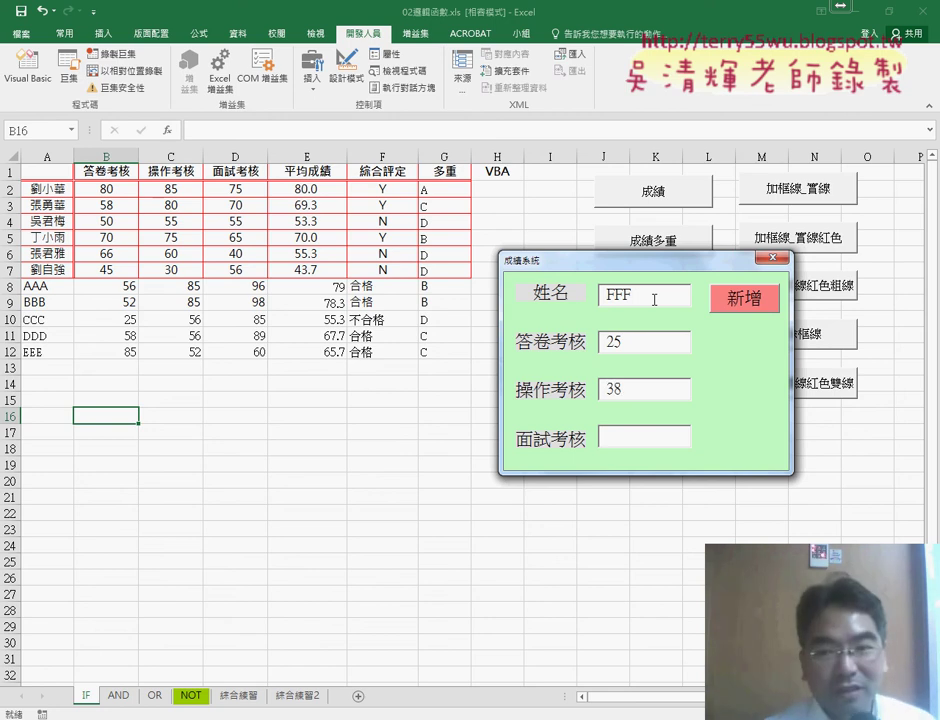
{"action": "type", "text": "89"}
{"action": "key", "text": "Tab"}
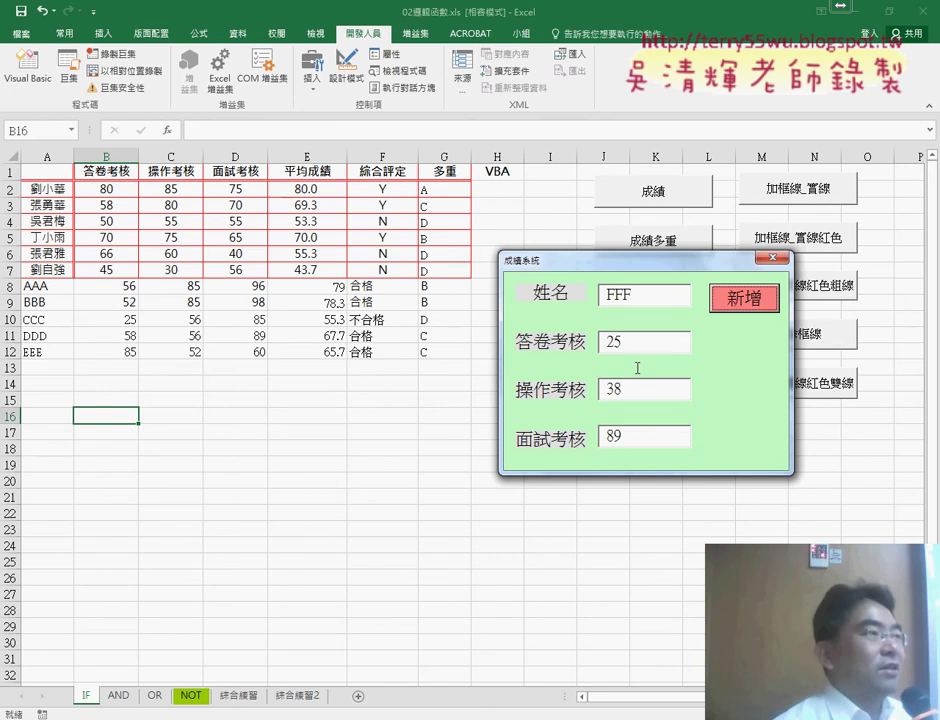
- Add the FFF record as row 13 (average 50.7, 不合格, grade D) and close the form
{"action": "left_click", "coordinate": [668, 433]}
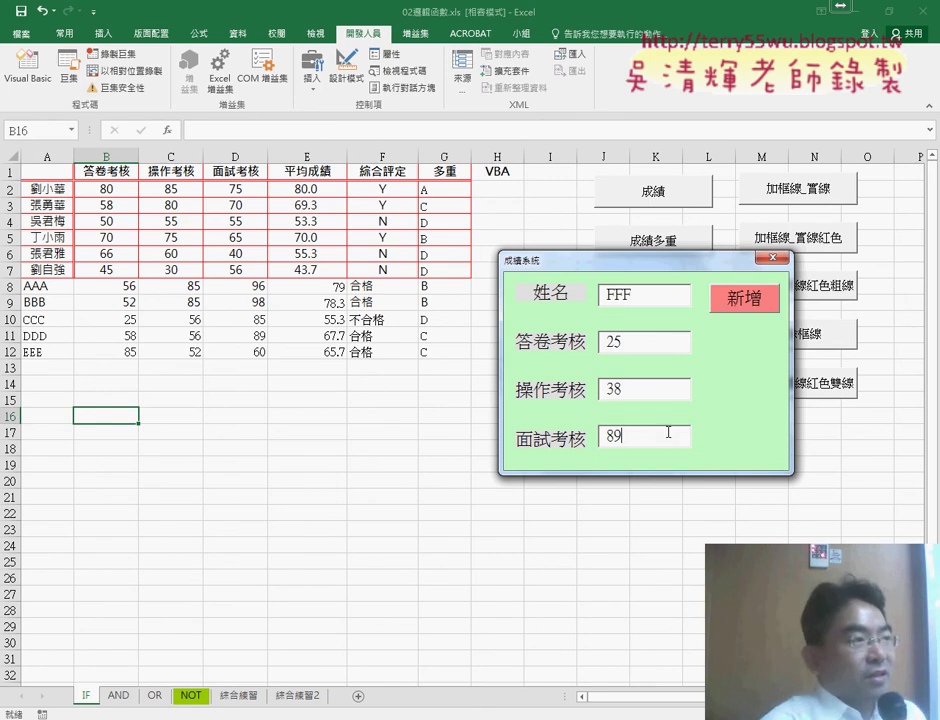
{"action": "left_click", "coordinate": [735, 308]}
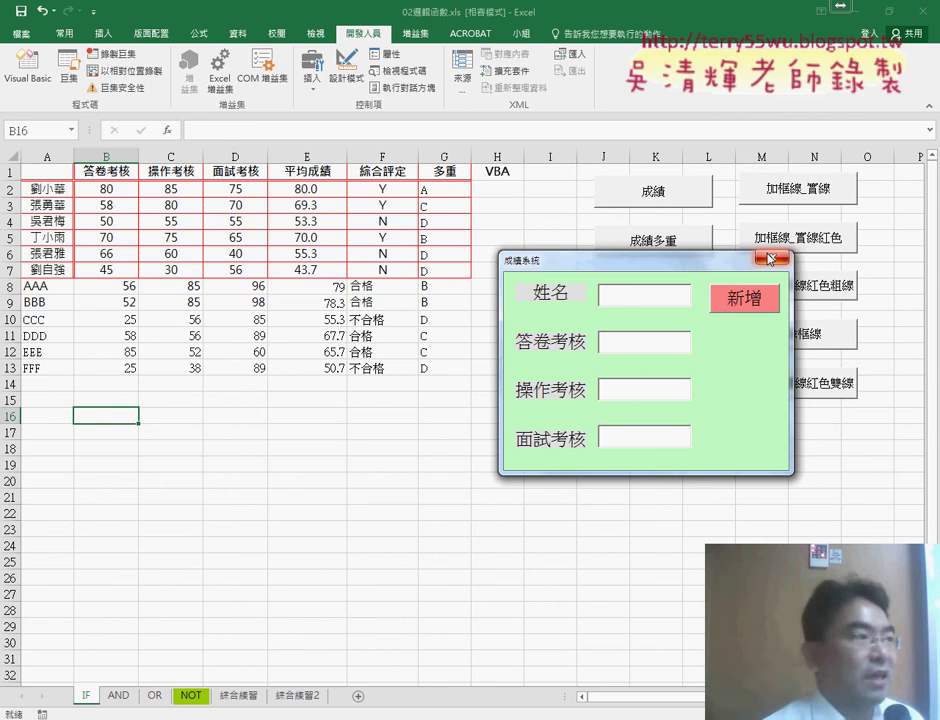
{"action": "left_click", "coordinate": [770, 259]}
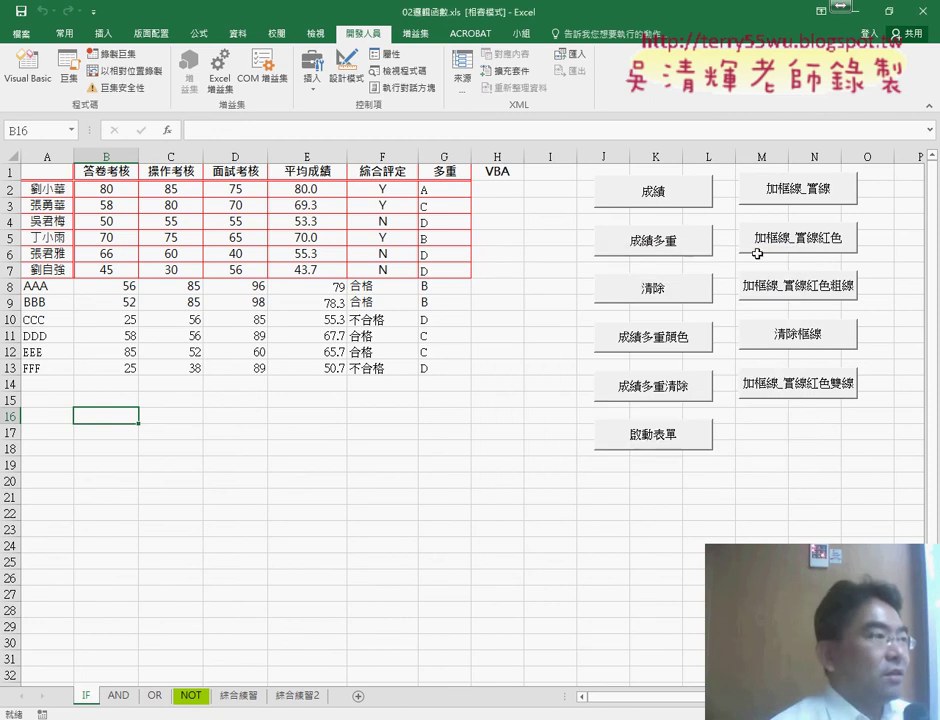
- Open the VBA editor, show the home form's design, and select the 面試考核 box TextBox4
{"action": "left_click", "coordinate": [37, 86]}
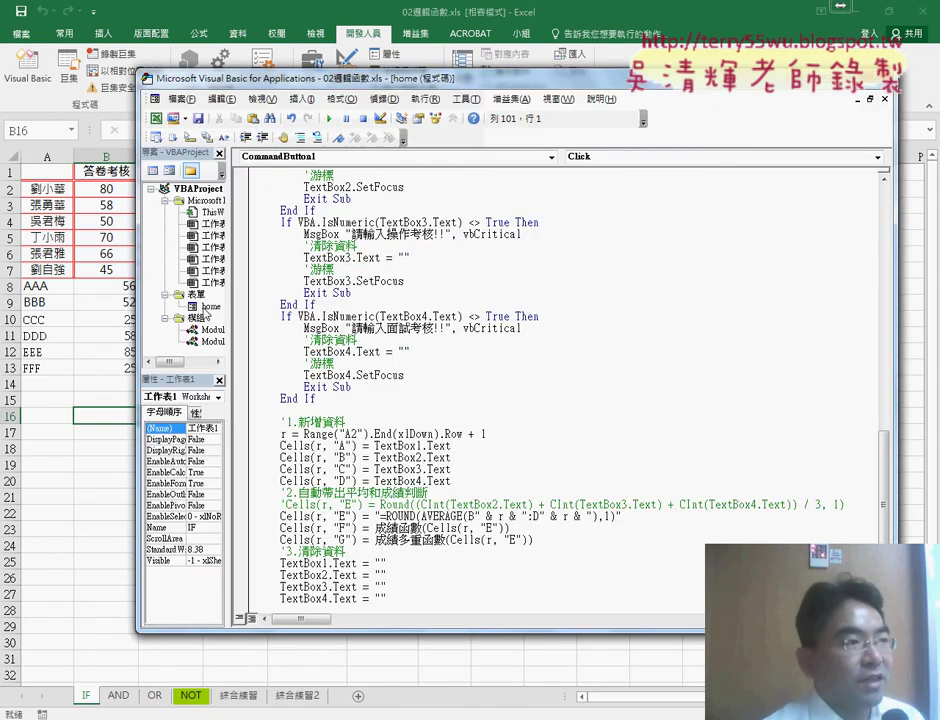
{"action": "double_click", "coordinate": [207, 308]}
{"action": "left_click", "coordinate": [390, 346]}
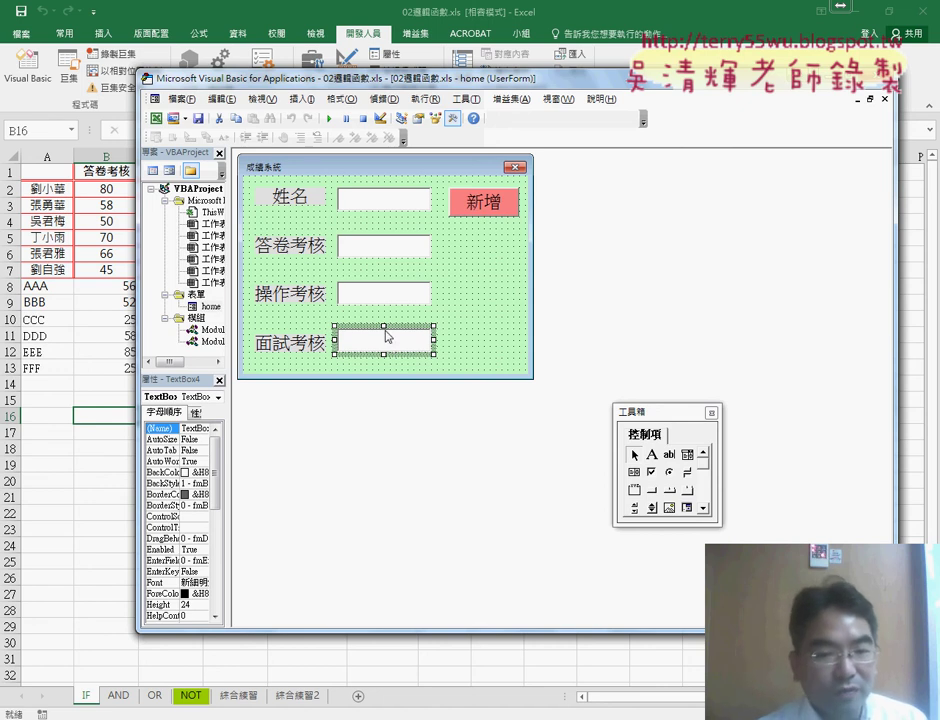
- Create a TextBox4_KeyDown procedure and delete the empty TextBox4_Change procedure
{"action": "double_click", "coordinate": [405, 349]}
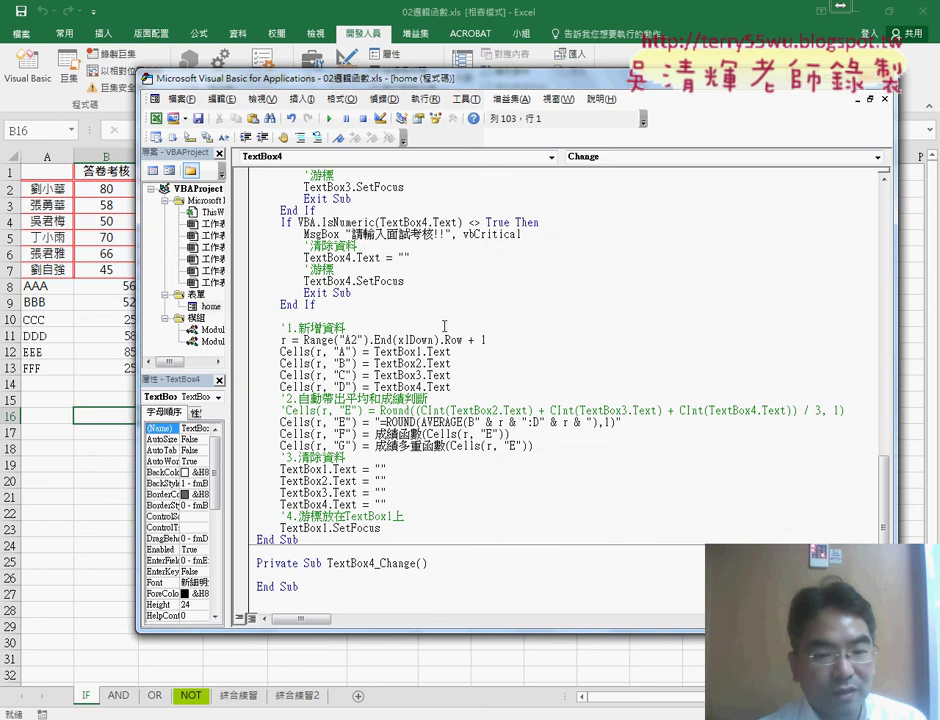
{"action": "left_click", "coordinate": [599, 158]}
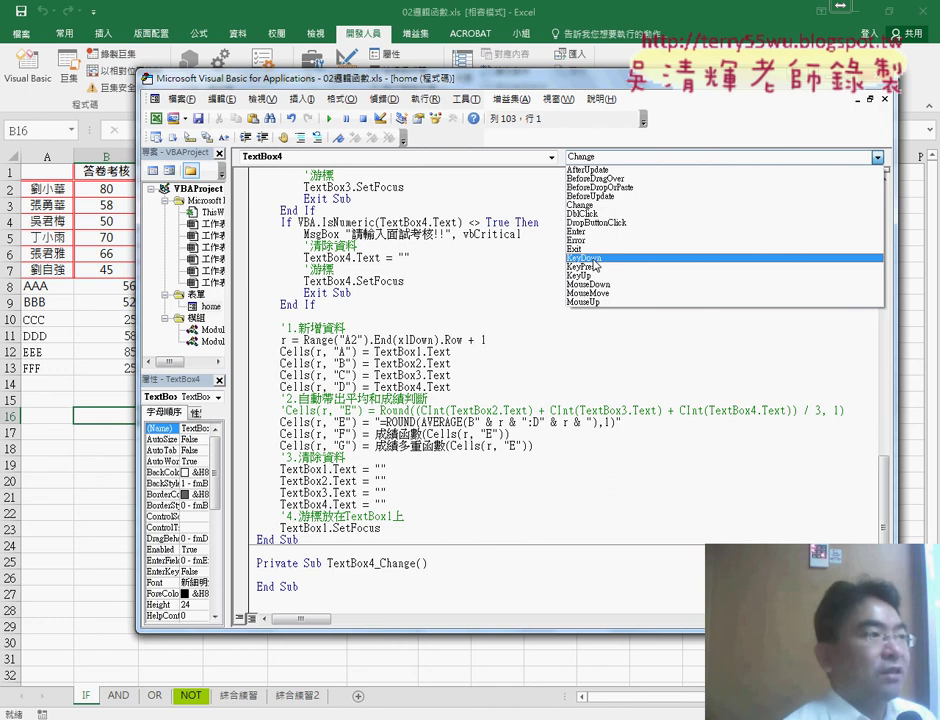
{"action": "left_click", "coordinate": [596, 265]}
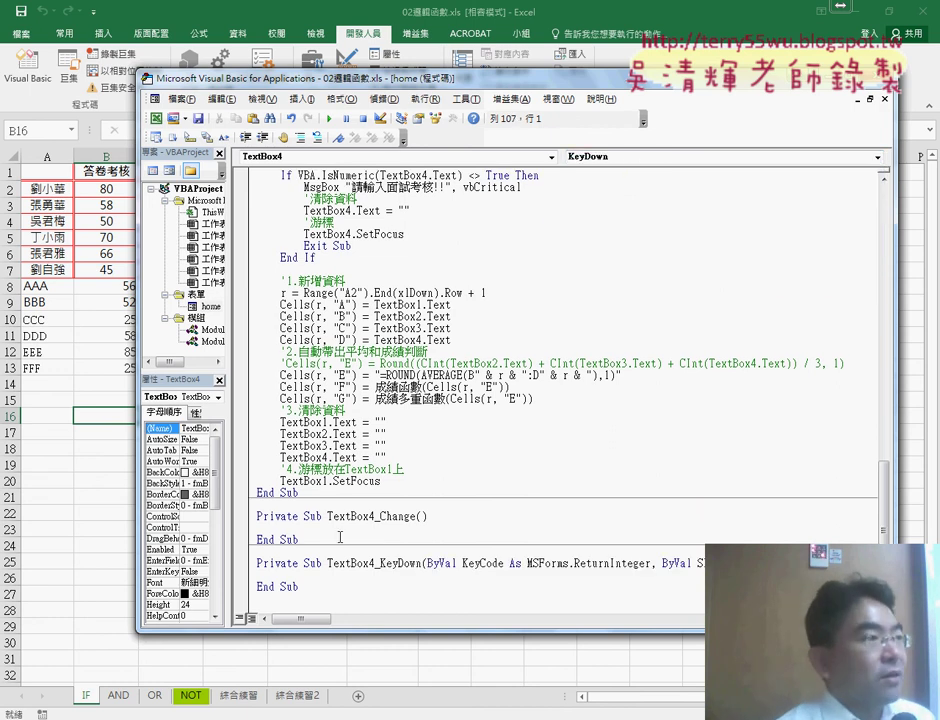
{"action": "left_click_drag", "start_coordinate": [300, 540], "coordinate": [256, 510]}
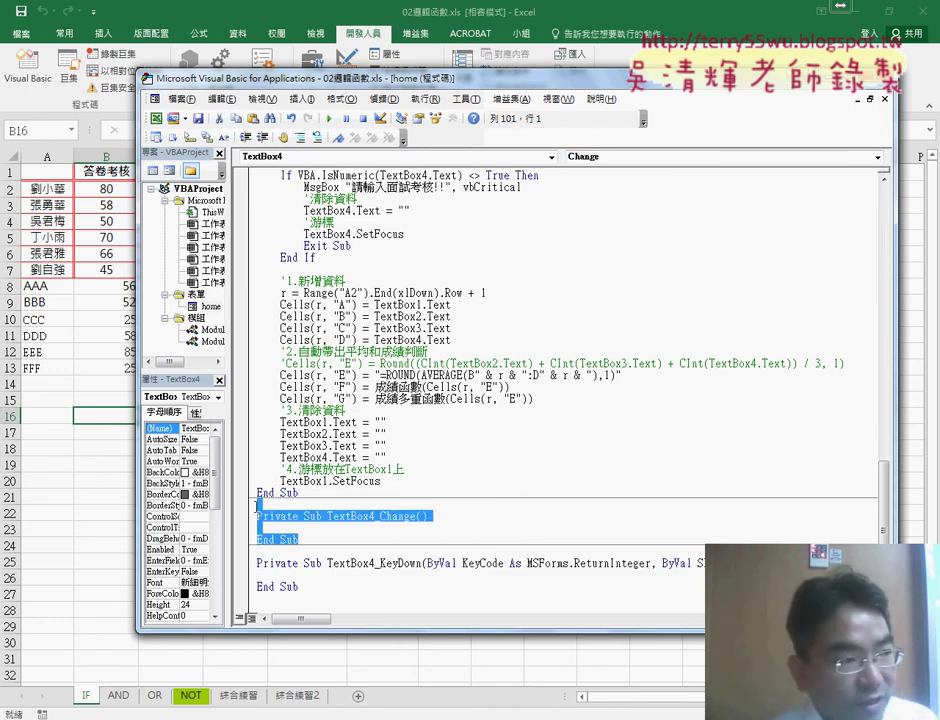
{"action": "key", "text": "Delete"}
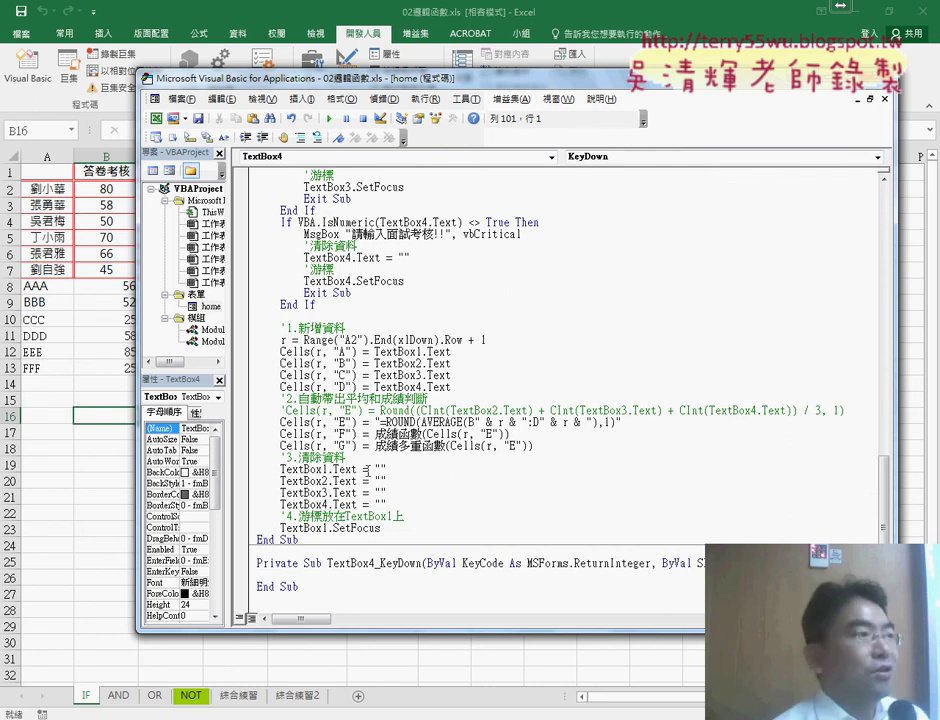
- Examine the KeyCode parameter in the KeyDown declaration and place the cursor in its body
{"action": "left_click", "coordinate": [384, 563]}
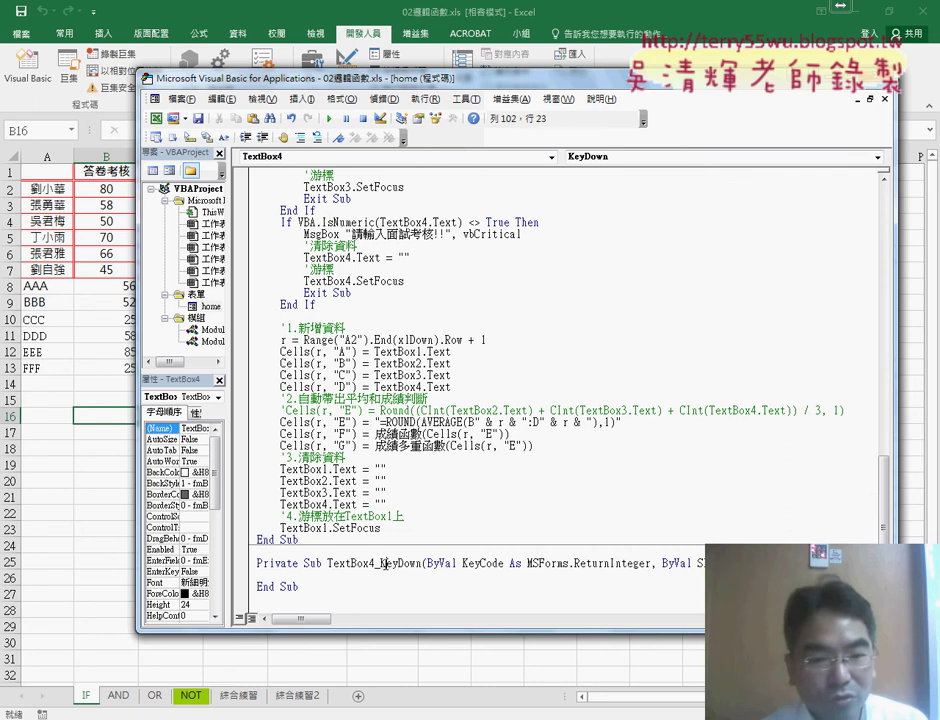
{"action": "left_click_drag", "start_coordinate": [380, 563], "coordinate": [422, 563]}
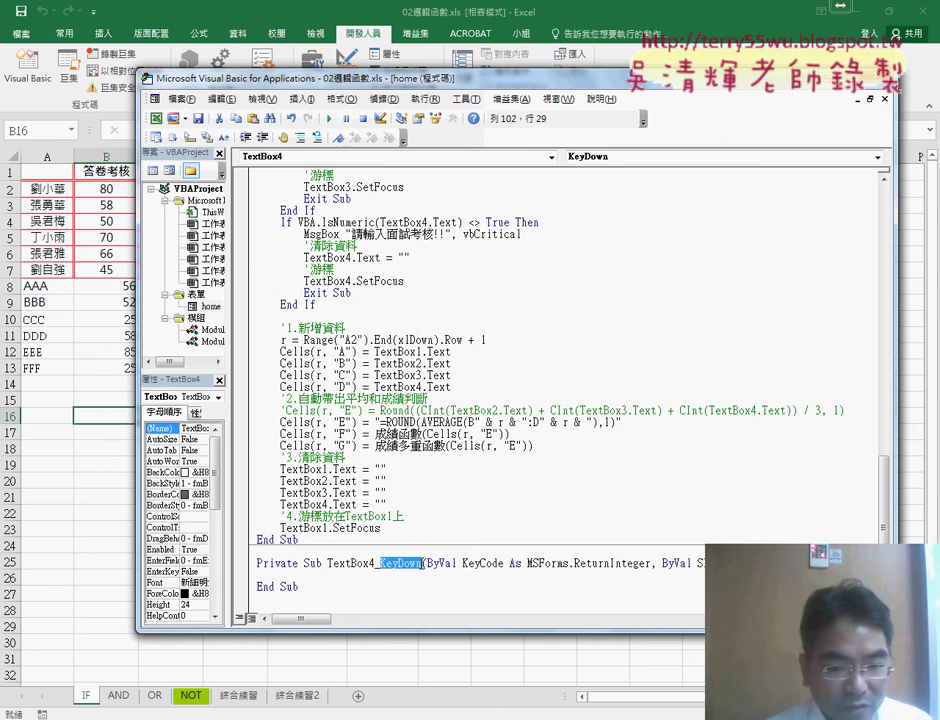
{"action": "left_click", "coordinate": [487, 565]}
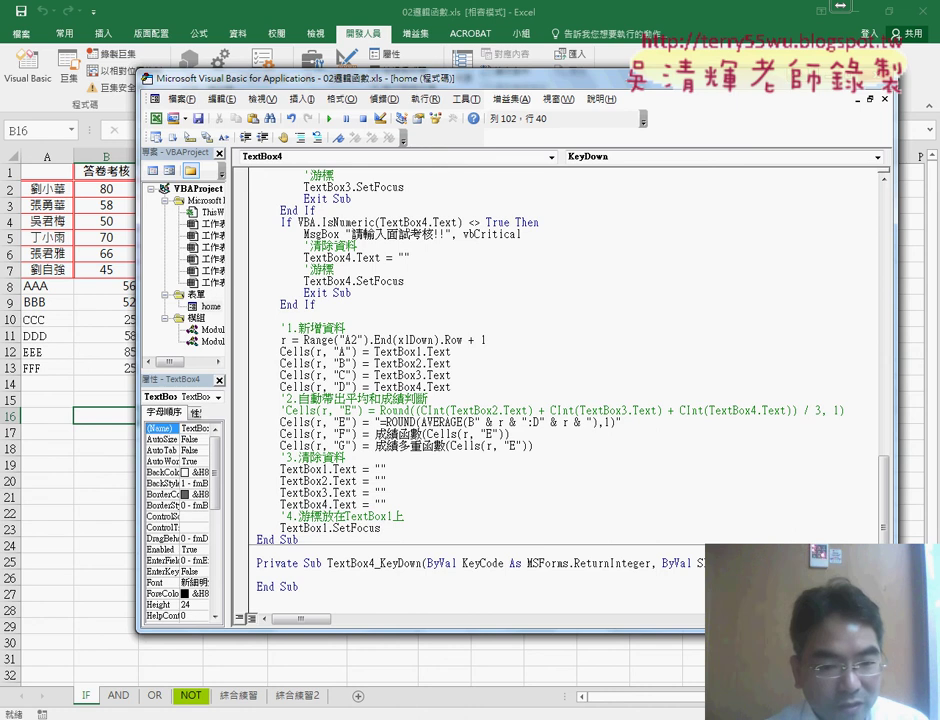
{"action": "double_click", "coordinate": [463, 563]}
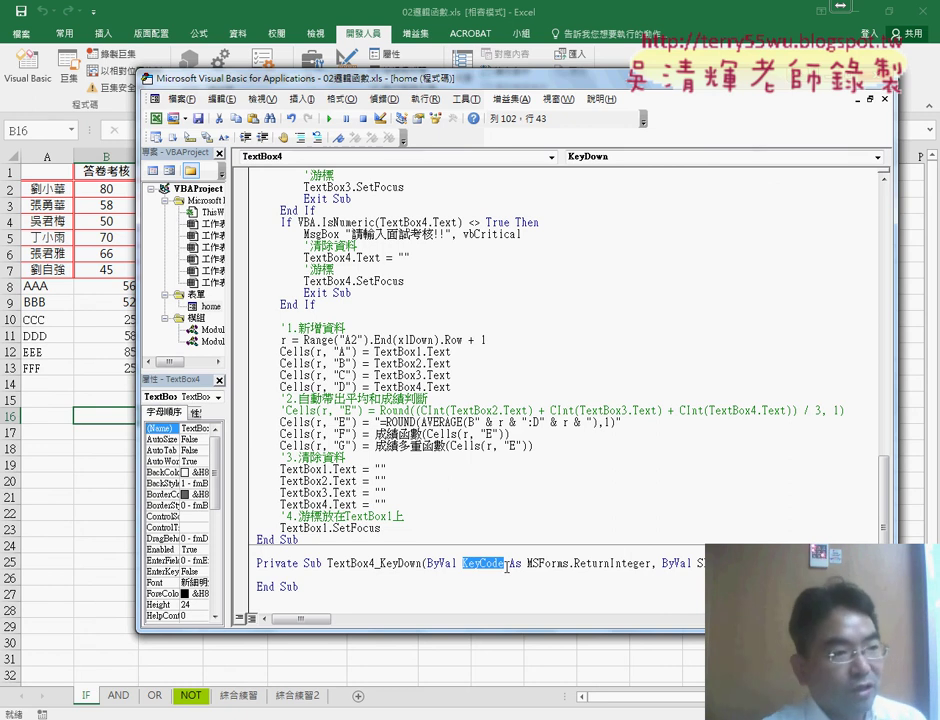
{"action": "left_click", "coordinate": [604, 575]}
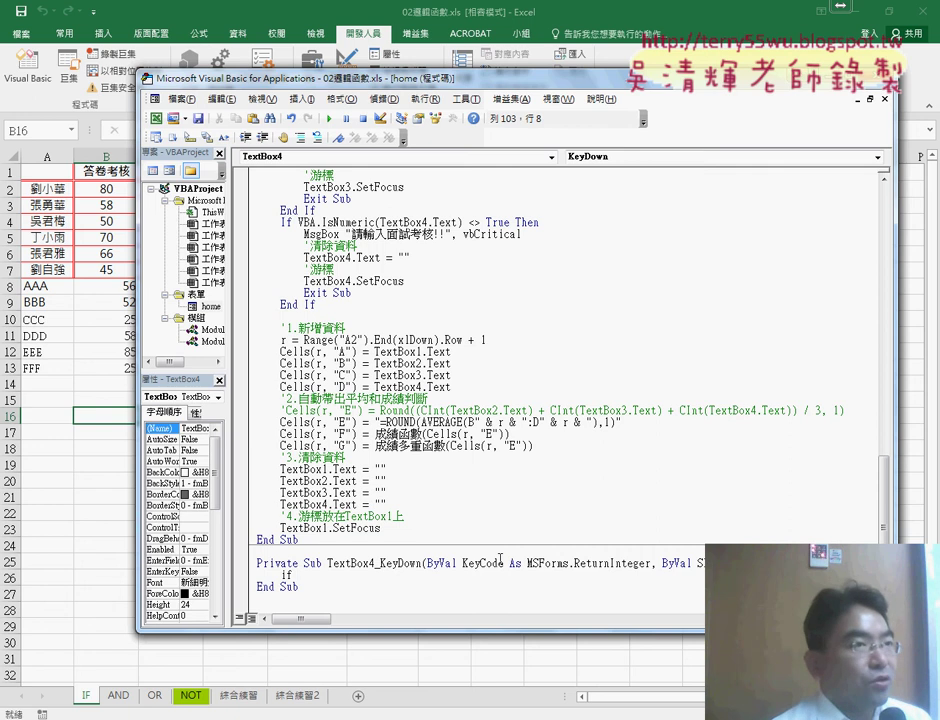
- Write an empty If KeyCode = 13 Then … End If block in TextBox4_KeyDown
{"action": "left_click", "coordinate": [463, 563]}
{"action": "left_click", "coordinate": [447, 486]}
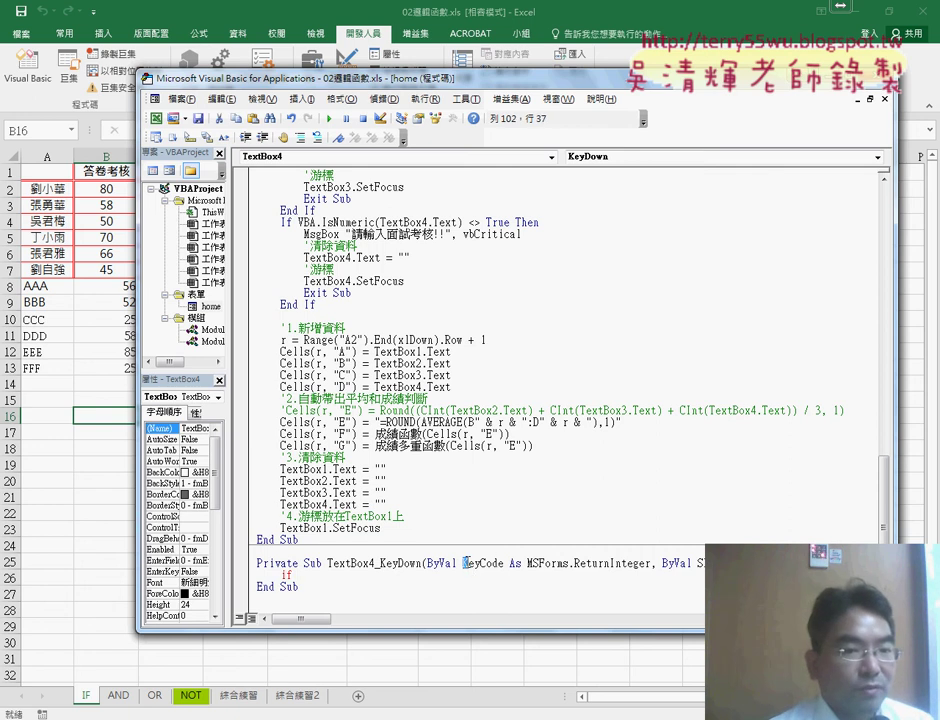
{"action": "left_click_drag", "start_coordinate": [463, 563], "coordinate": [505, 563]}
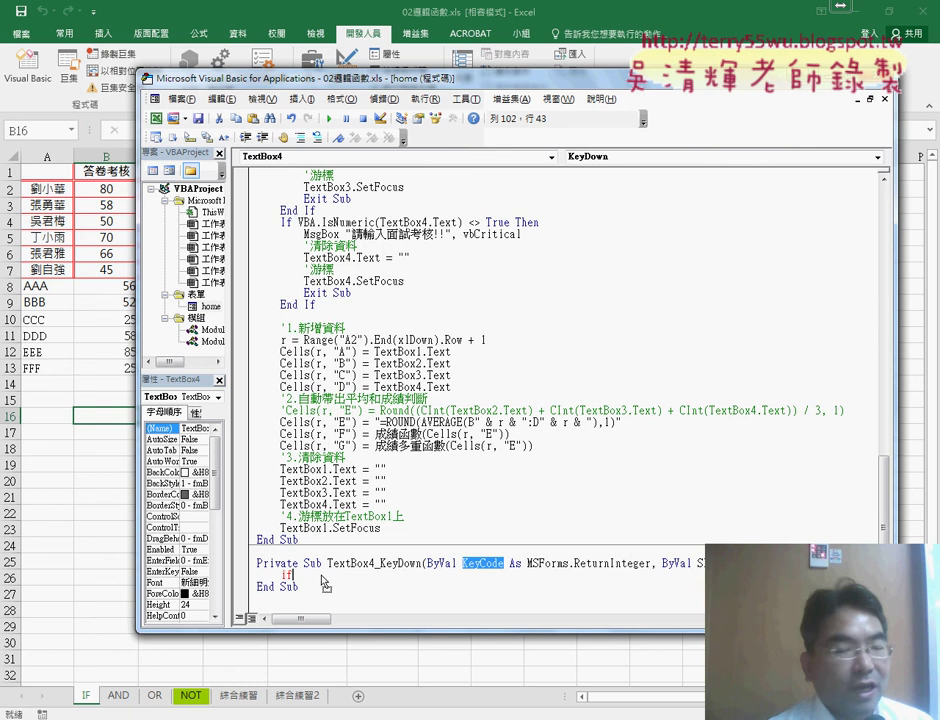
{"action": "left_click_drag", "start_coordinate": [325, 583], "coordinate": [296, 575]}
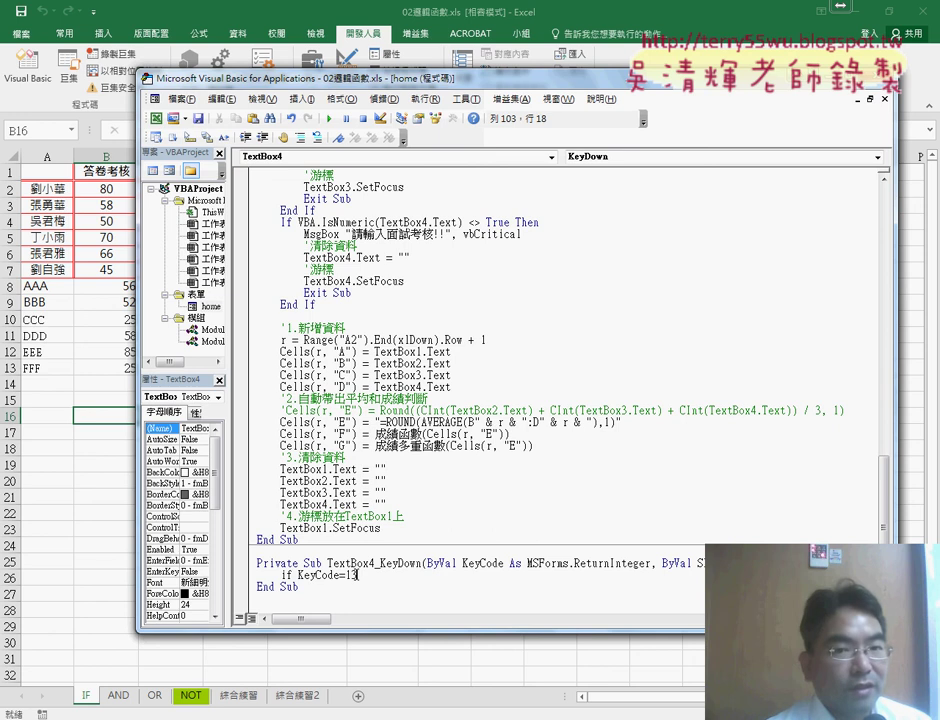
{"action": "type", "text": " then"}
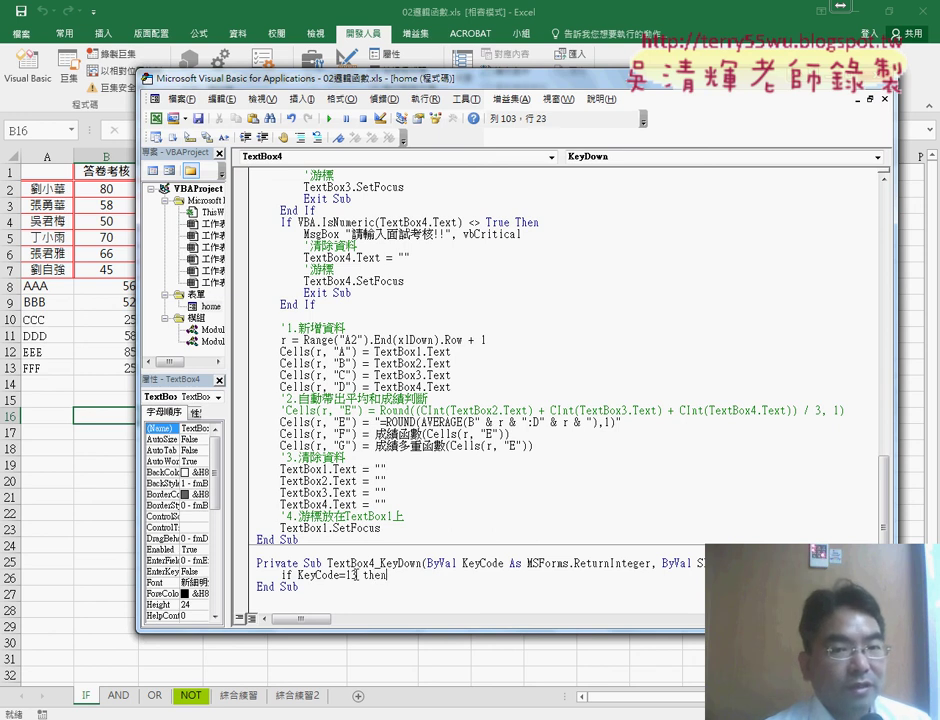
{"action": "key", "text": "Return"}
{"action": "type", "text": "en"}
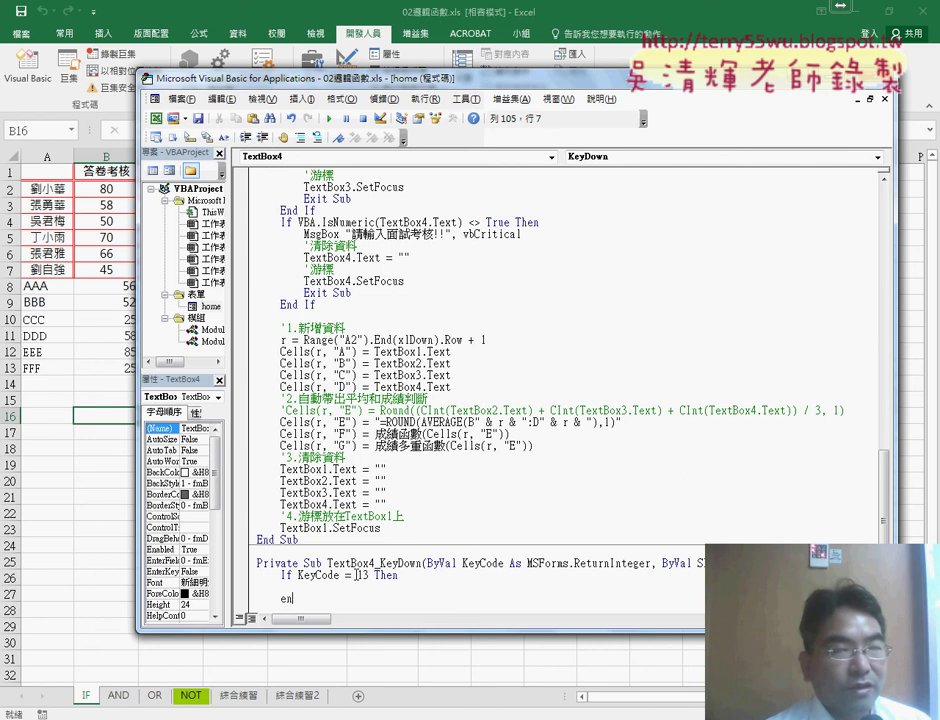
{"action": "type", "text": "d If"}
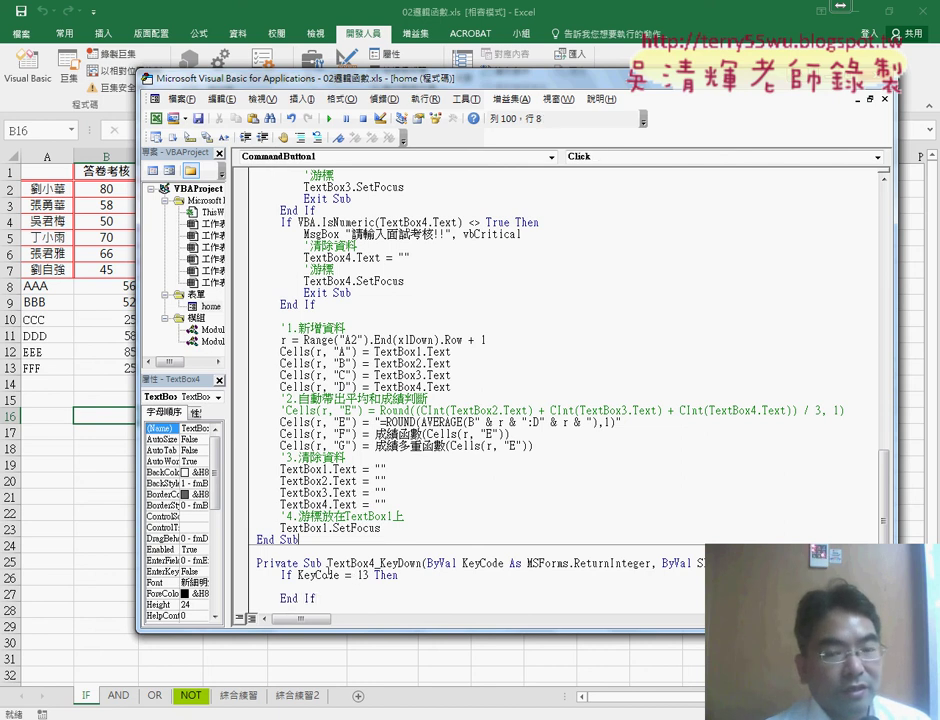
{"action": "left_click_drag", "start_coordinate": [297, 575], "coordinate": [357, 575]}
{"action": "left_click", "coordinate": [358, 584]}
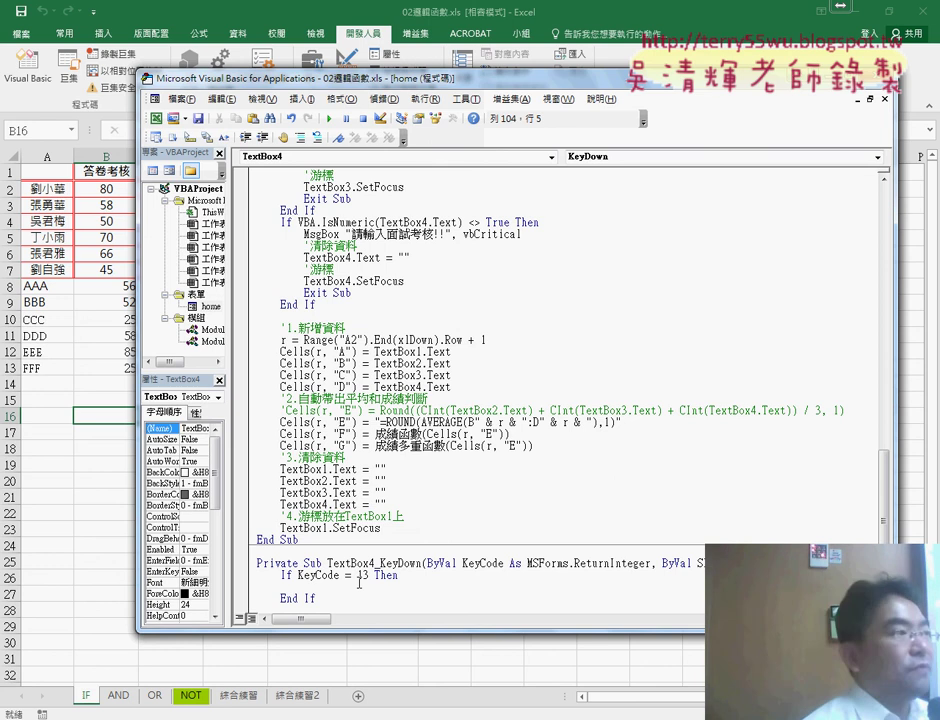
{"action": "key", "text": "Tab"}
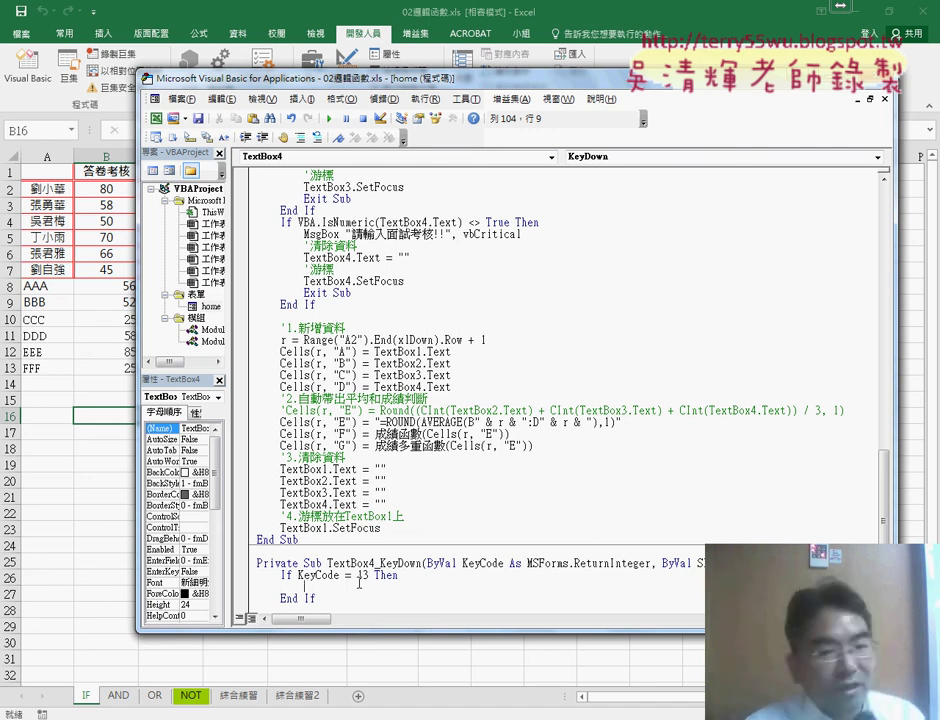
- Show the home form's design again and select its 新增 button
{"action": "left_click", "coordinate": [211, 307]}
{"action": "double_click", "coordinate": [211, 307]}
{"action": "left_click", "coordinate": [484, 205]}
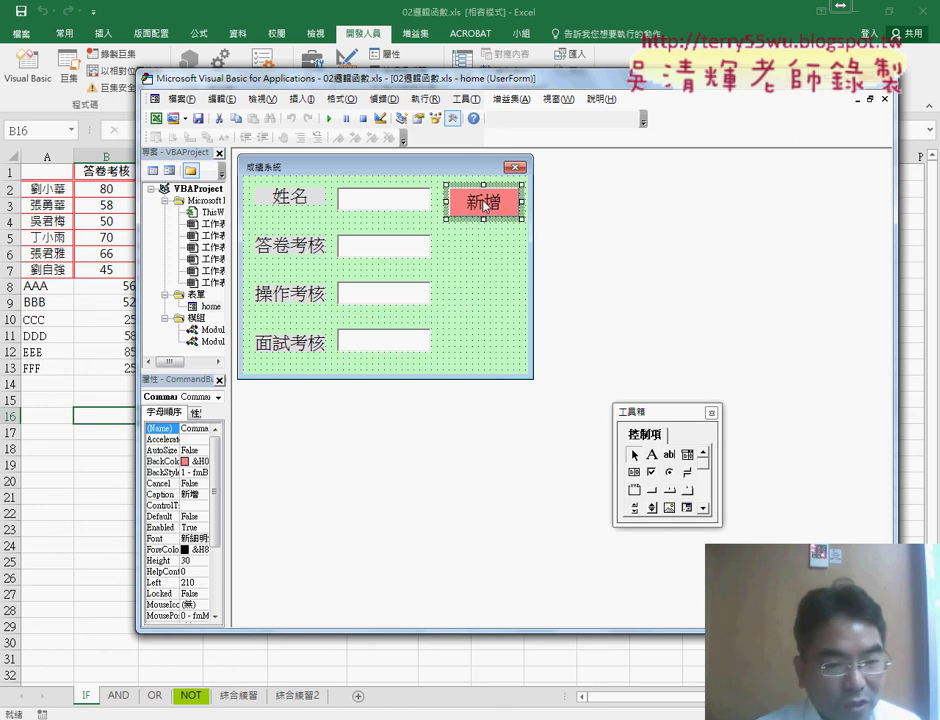
- Copy the name CommandButton1_Click from the 新增 button's Click procedure
{"action": "double_click", "coordinate": [484, 205]}
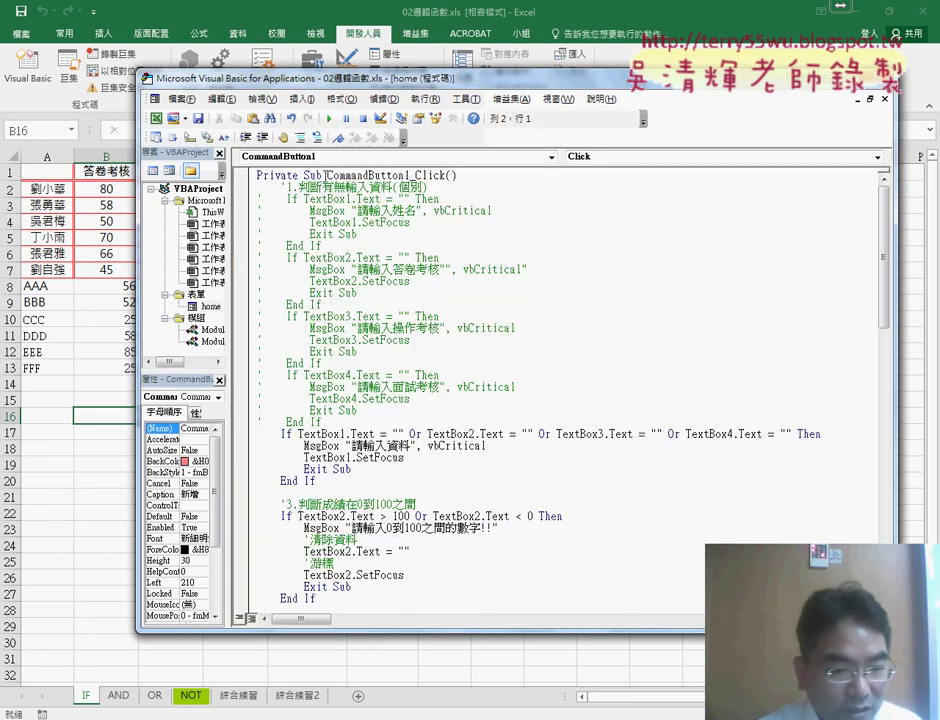
{"action": "double_click", "coordinate": [310, 176]}
{"action": "left_click_drag", "start_coordinate": [328, 176], "coordinate": [444, 177]}
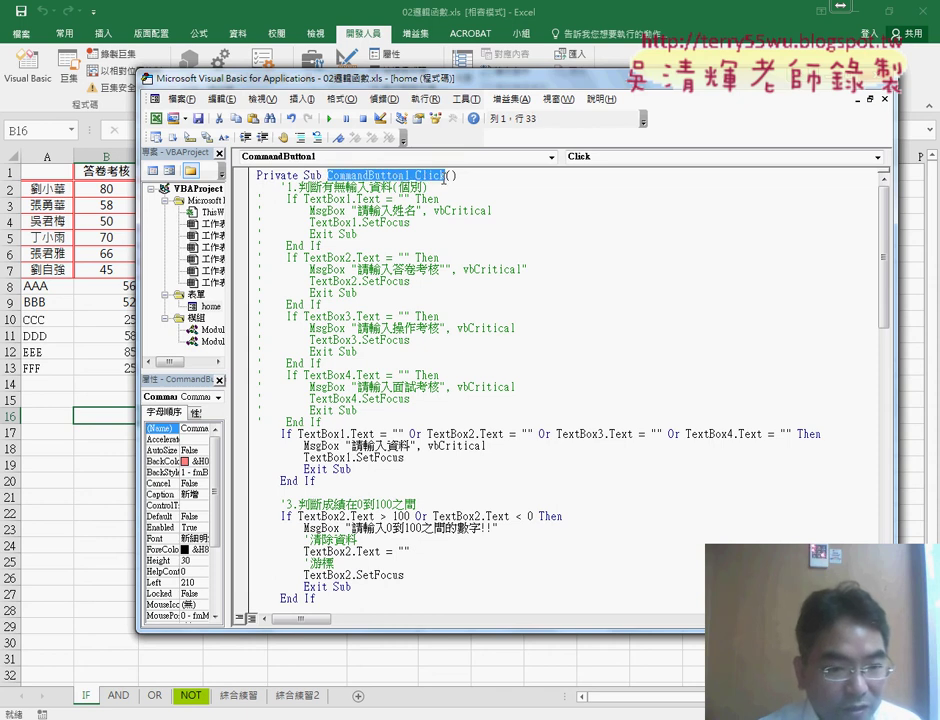
{"action": "right_click", "coordinate": [418, 181]}
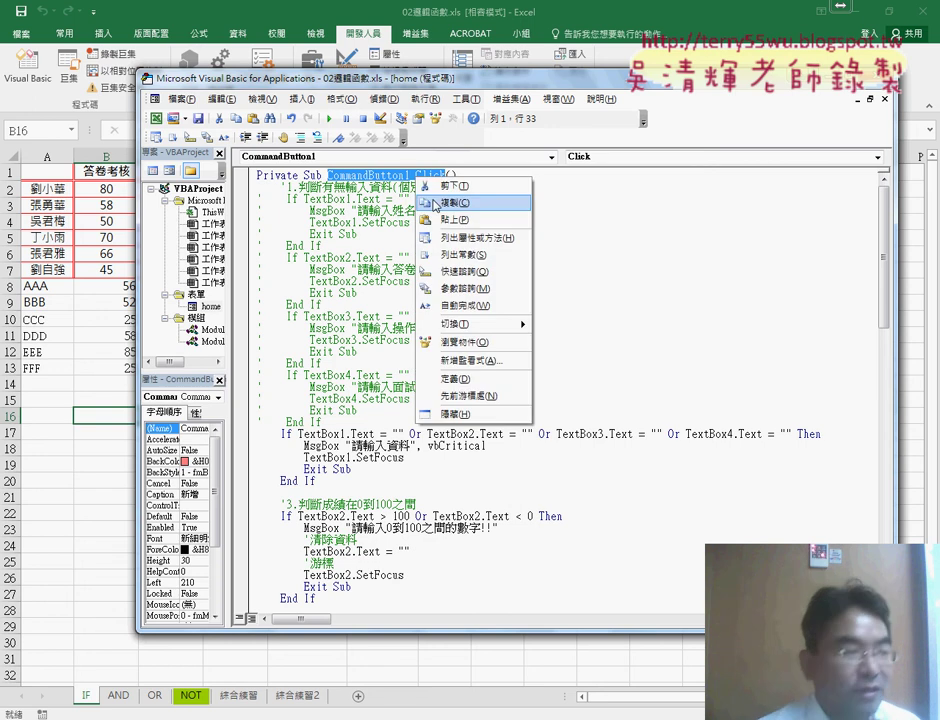
{"action": "left_click", "coordinate": [452, 203]}
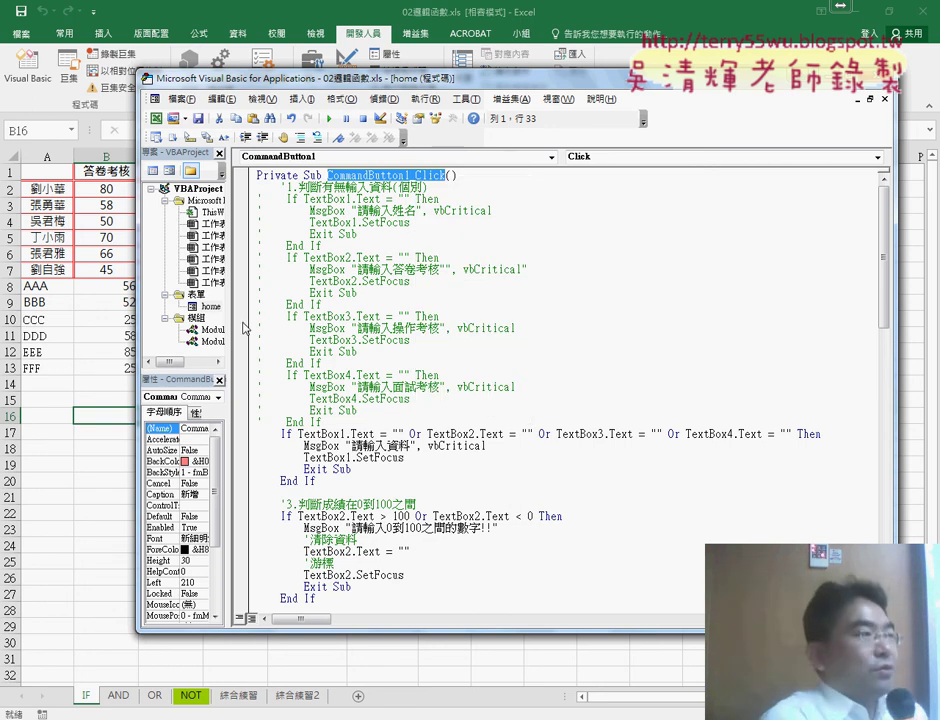
- Add 'Call CommandButton1_Click' inside TextBox4_KeyDown's If KeyCode = 13 block
{"action": "left_click", "coordinate": [211, 307]}
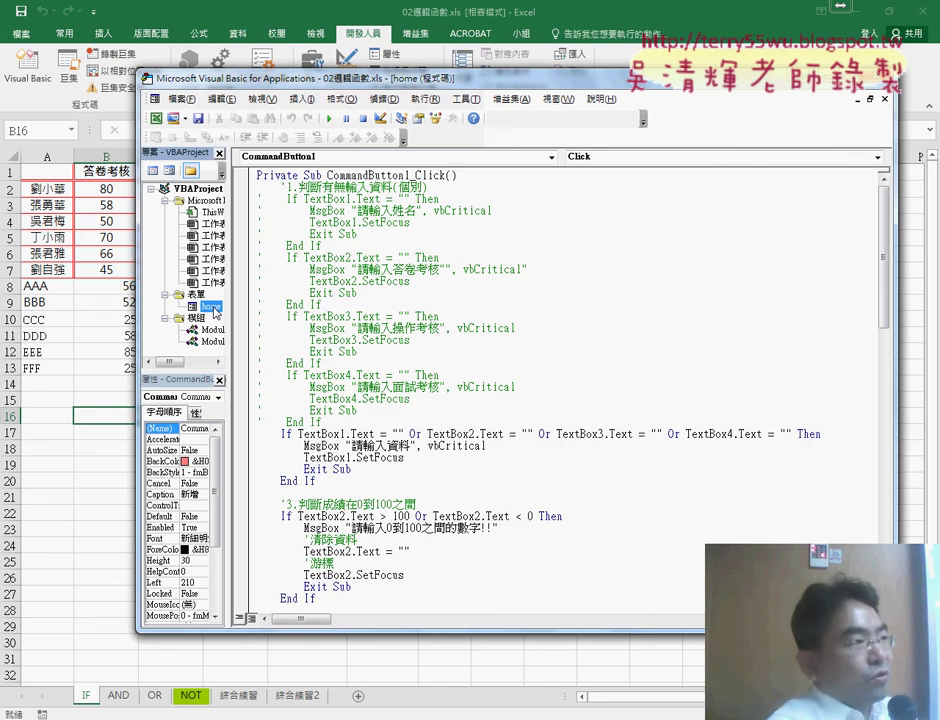
{"action": "double_click", "coordinate": [213, 309]}
{"action": "left_click", "coordinate": [388, 345]}
{"action": "double_click", "coordinate": [390, 346]}
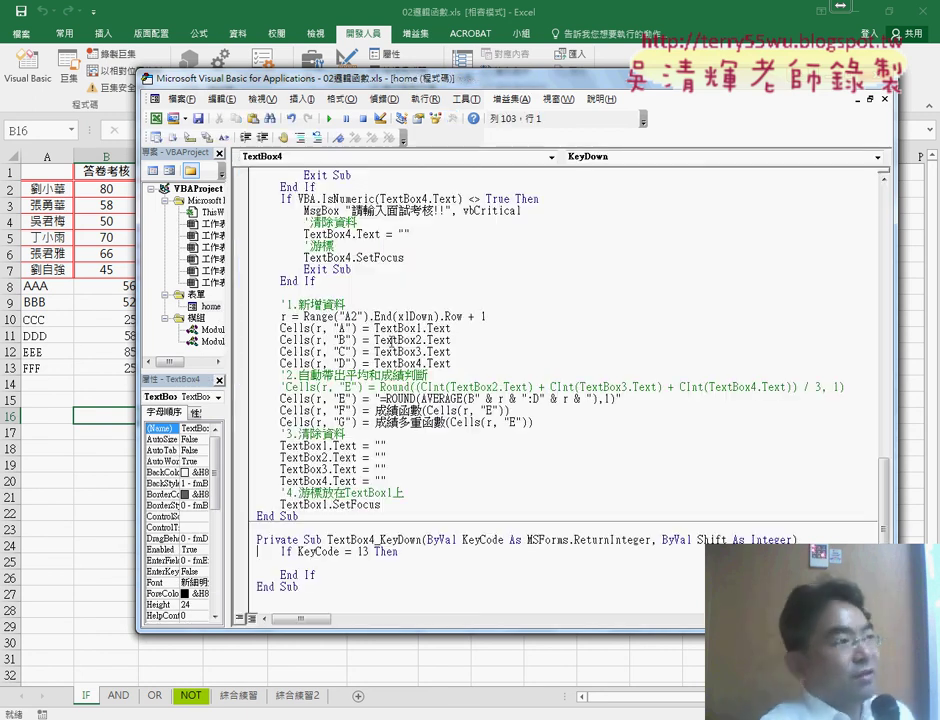
{"action": "left_click", "coordinate": [328, 565]}
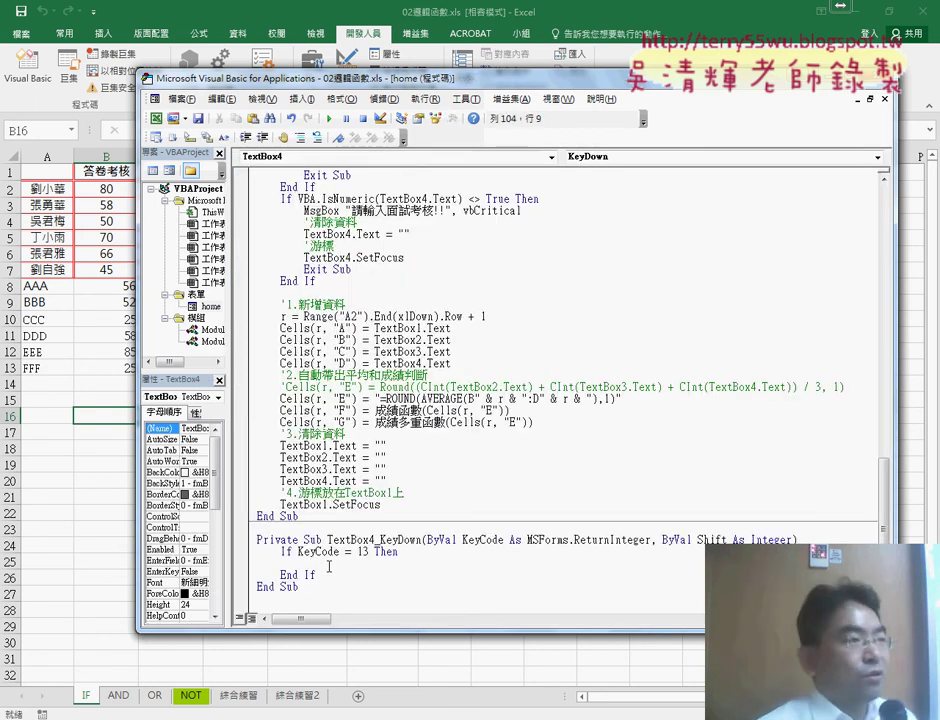
{"action": "type", "text": "ca"}
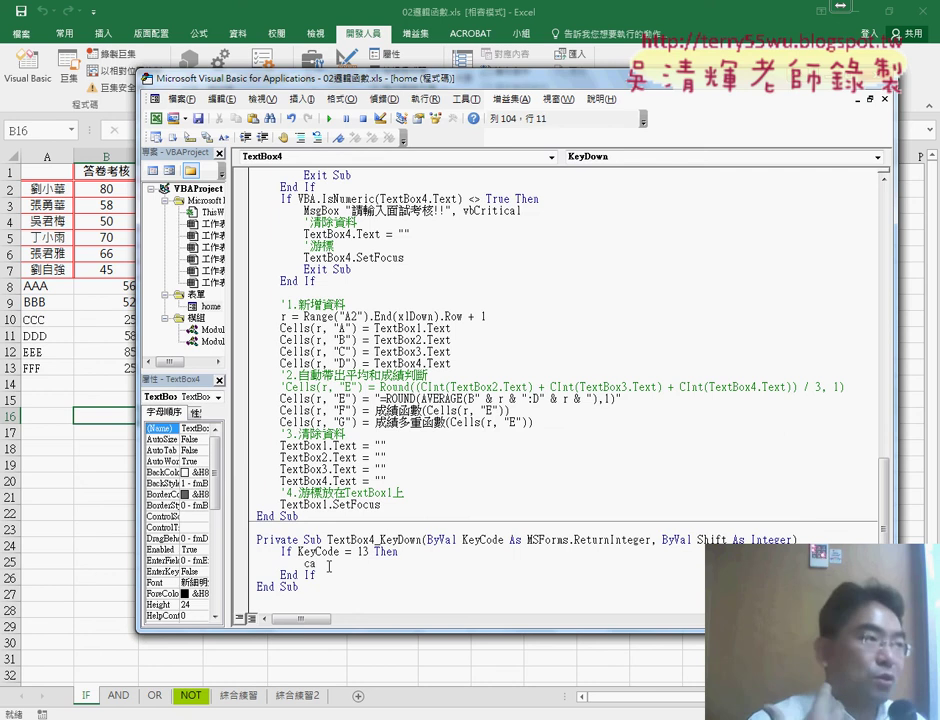
{"action": "type", "text": "ll "}
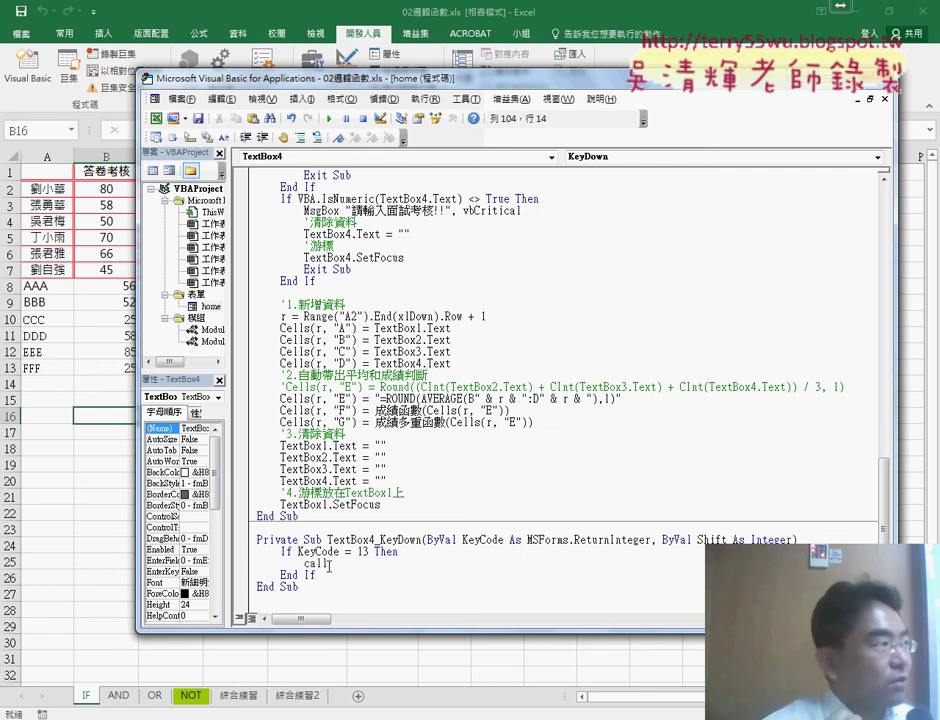
{"action": "type", "text": "CommandButton1_Click"}
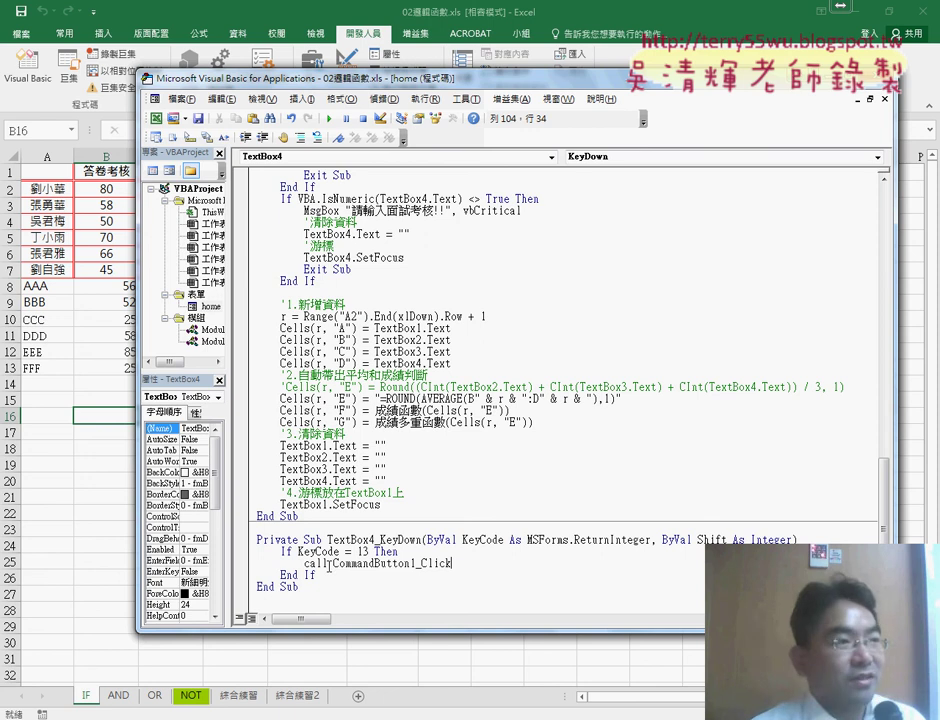
{"action": "key", "text": "Up"}
{"action": "key", "text": "Up"}
{"action": "key", "text": "Up"}
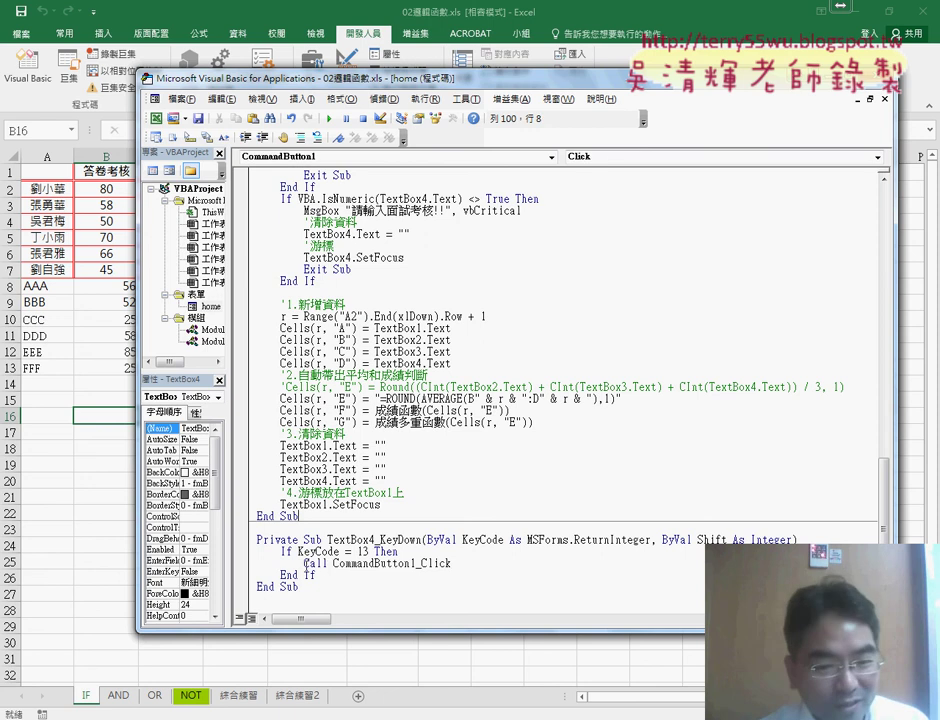
{"action": "key", "text": "Down"}
{"action": "key", "text": "Down"}
{"action": "key", "text": "Down"}
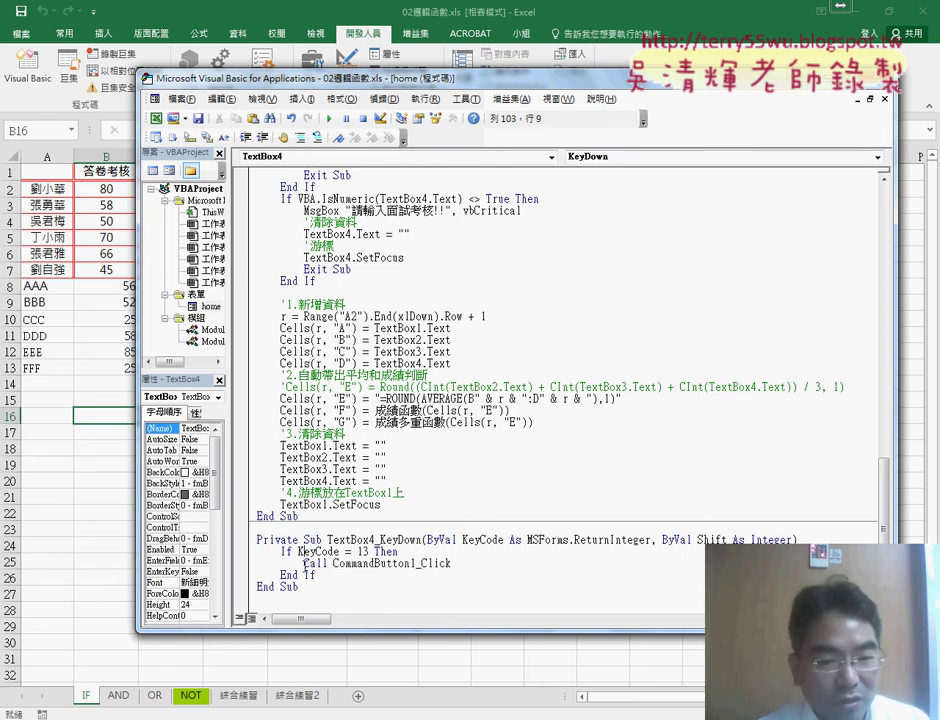
{"action": "left_click_drag", "start_coordinate": [303, 563], "coordinate": [452, 564]}
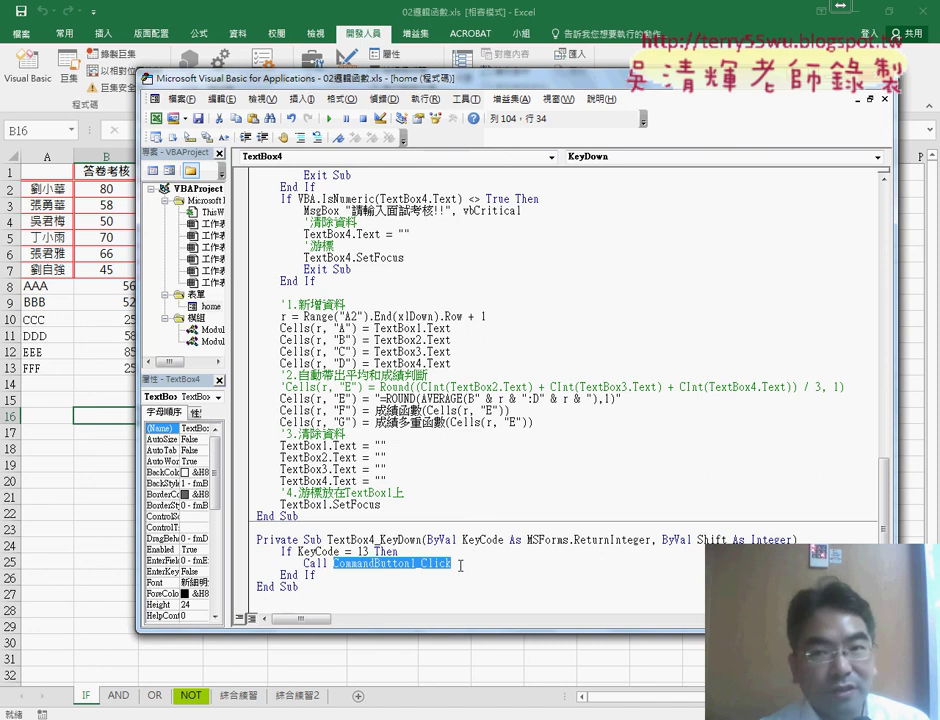
{"action": "left_click", "coordinate": [513, 527]}
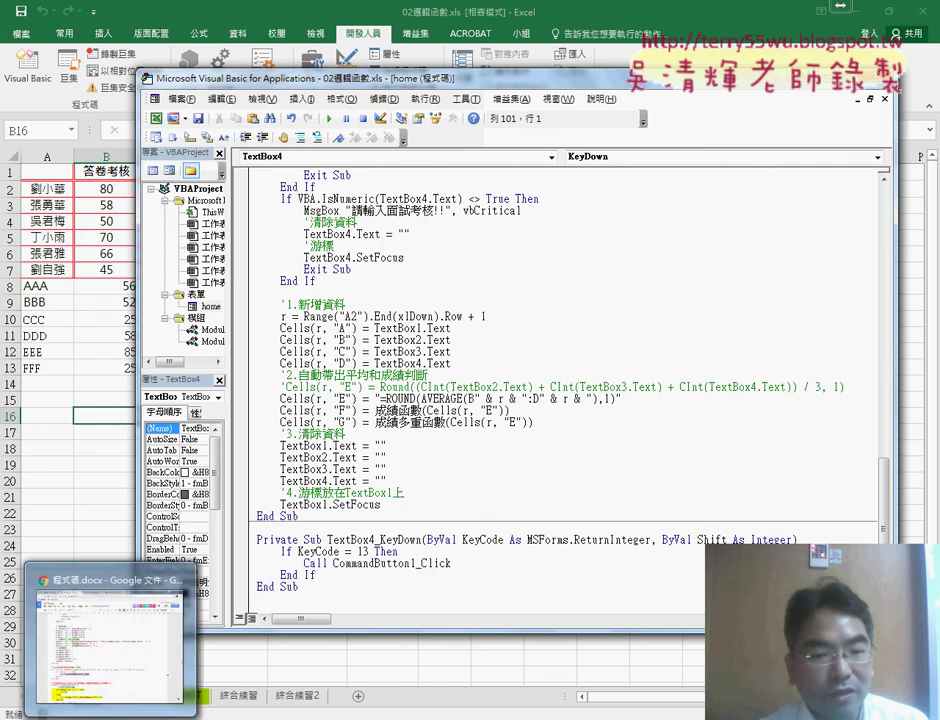
{"action": "left_click", "coordinate": [100, 615]}
- Highlight the notes' Enter-key section: TextBox4, KeyDown and the If KeyCode = 13 Then block
{"action": "scroll", "coordinate": [293, 508], "scroll_direction": "down", "scroll_amount": 1}
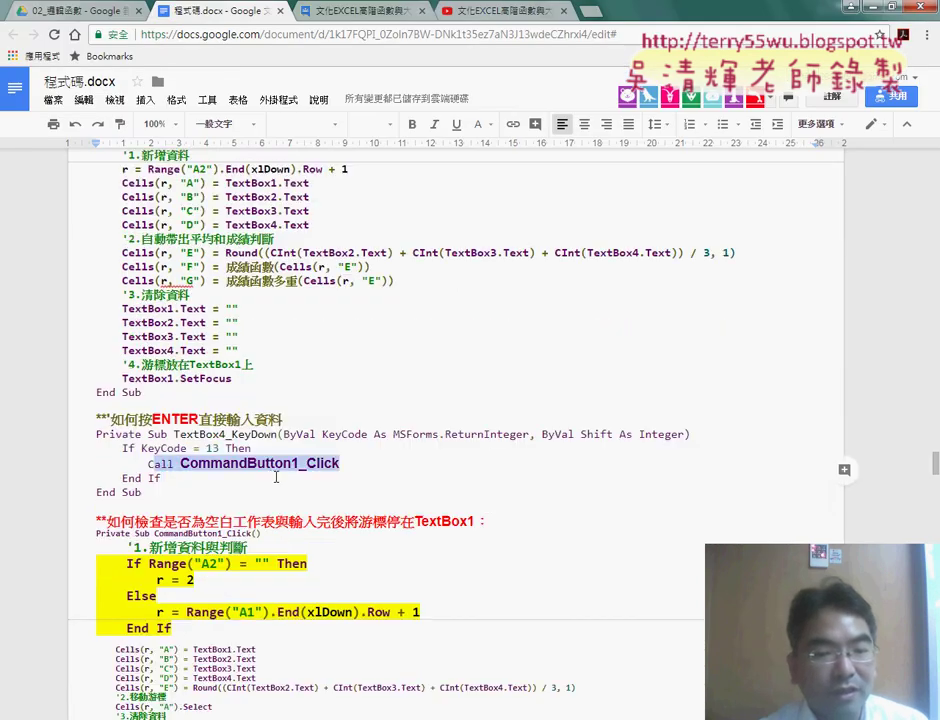
{"action": "left_click", "coordinate": [276, 477]}
{"action": "left_click_drag", "start_coordinate": [110, 419], "coordinate": [289, 419]}
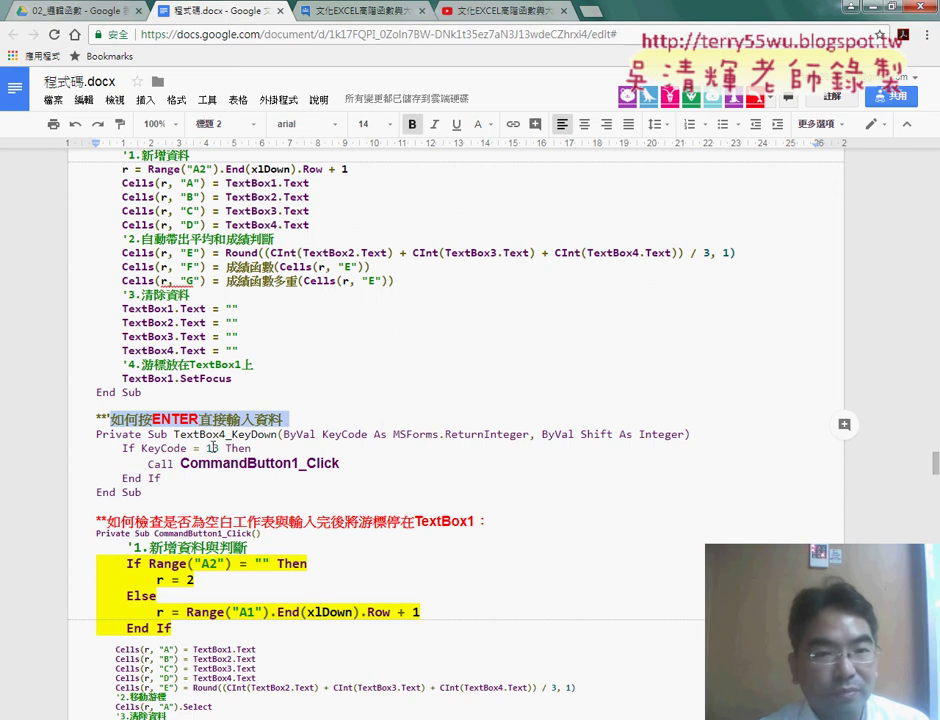
{"action": "left_click_drag", "start_coordinate": [173, 434], "coordinate": [222, 434]}
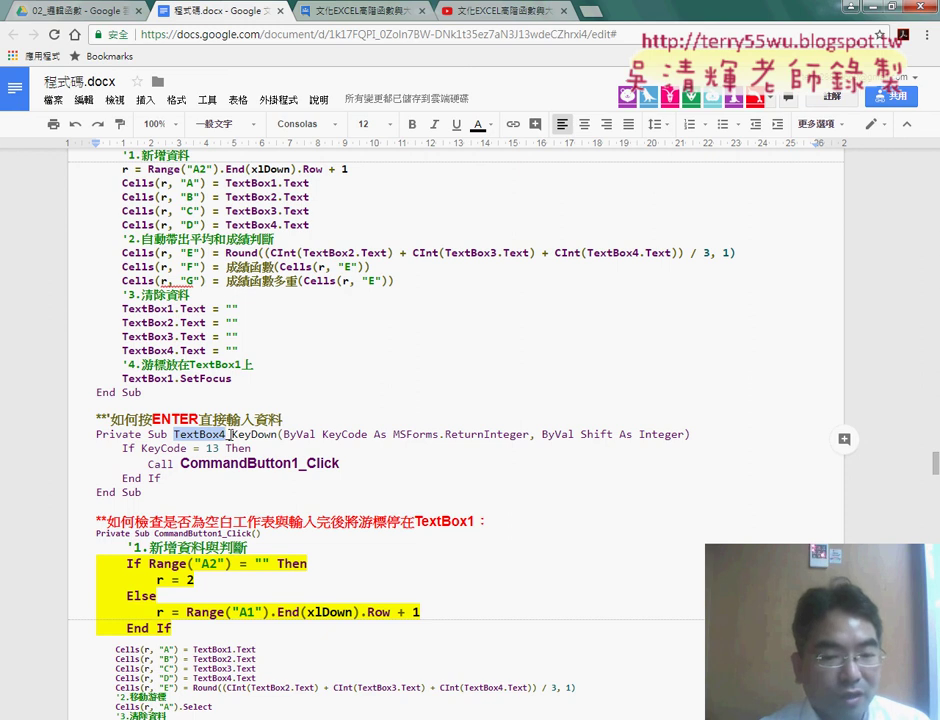
{"action": "left_click_drag", "start_coordinate": [232, 434], "coordinate": [275, 434]}
{"action": "left_click_drag", "start_coordinate": [162, 479], "coordinate": [85, 452]}
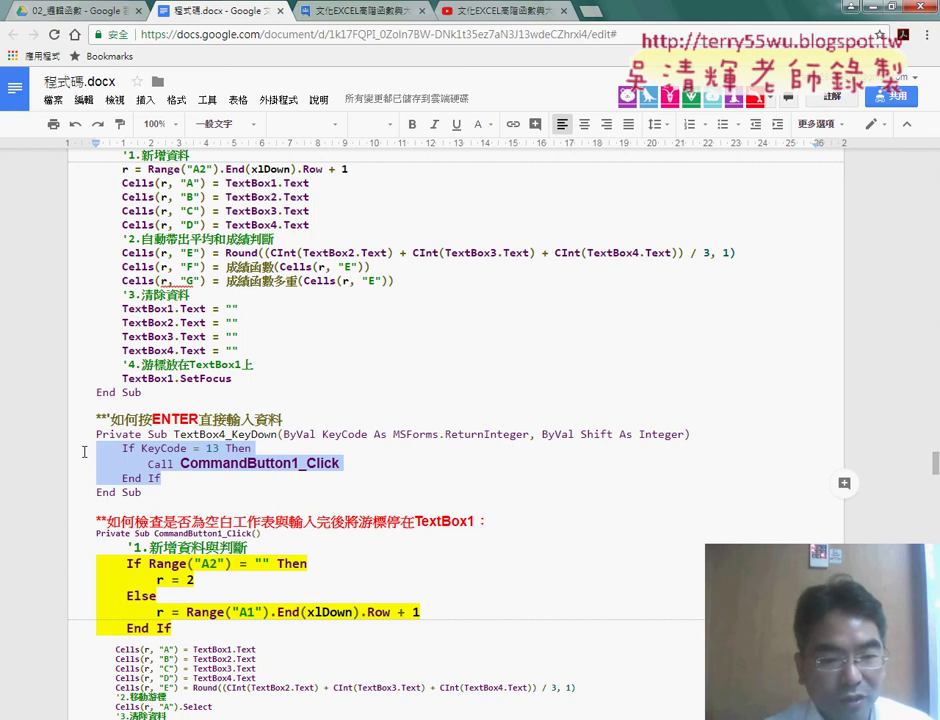
- Set a breakpoint on TextBox4_KeyDown's If KeyCode = 13 Then line
{"action": "mouse_move", "coordinate": [400, 712]}
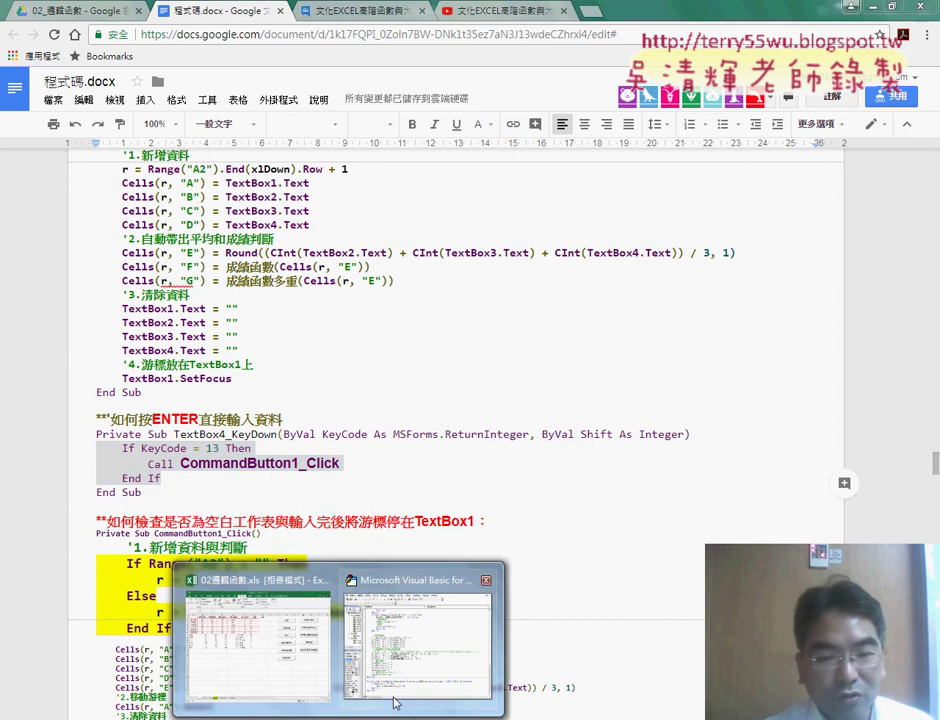
{"action": "left_click", "coordinate": [430, 640]}
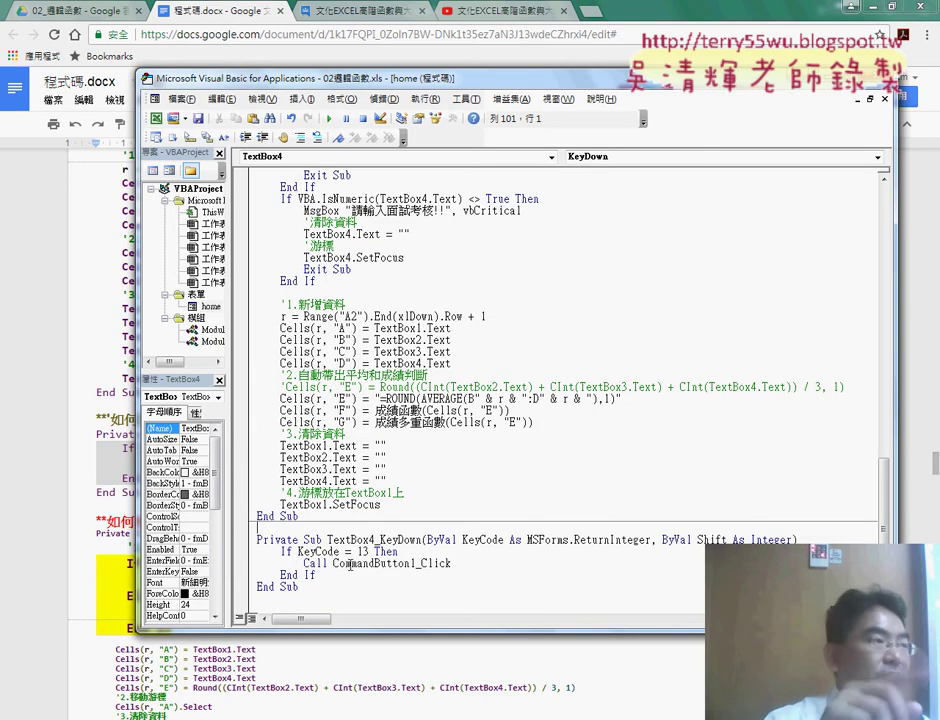
{"action": "left_click", "coordinate": [245, 556]}
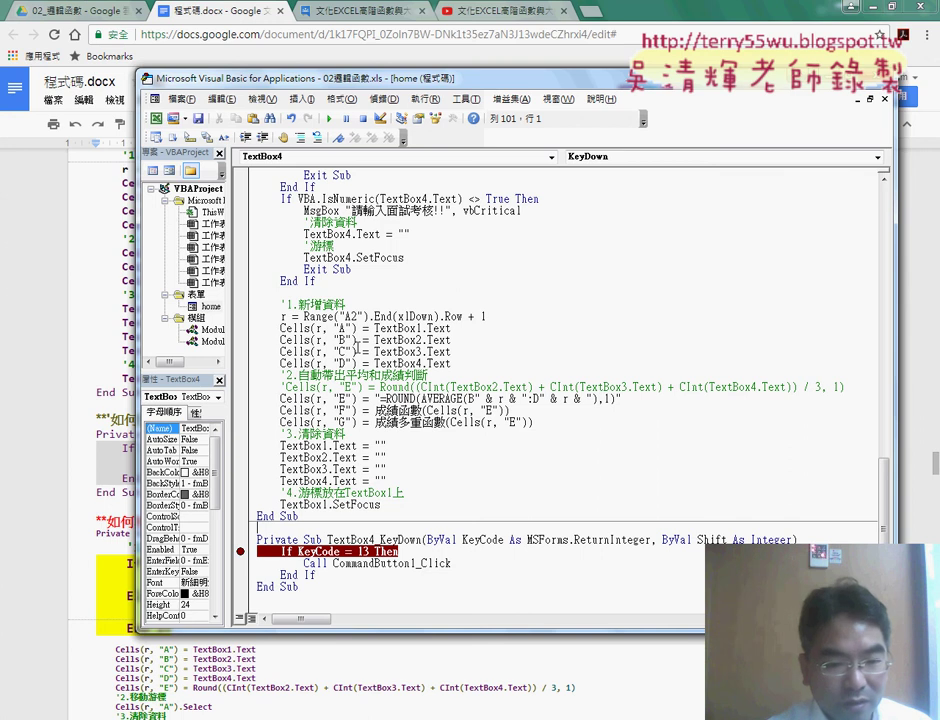
- Reopen TextBox4's code and review the KeyCode check
{"action": "double_click", "coordinate": [205, 306]}
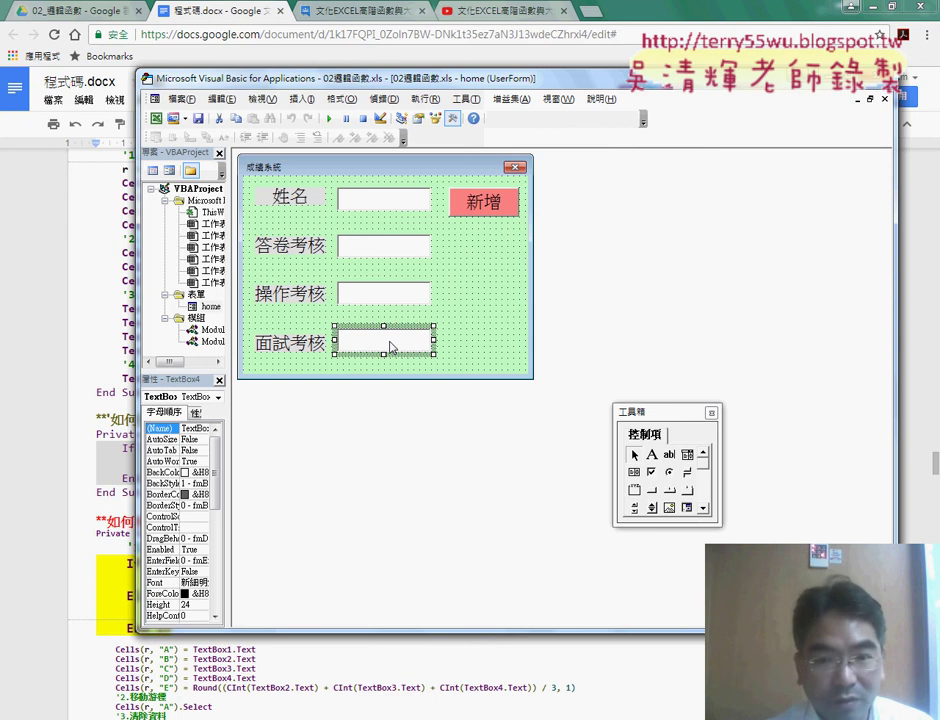
{"action": "double_click", "coordinate": [391, 347]}
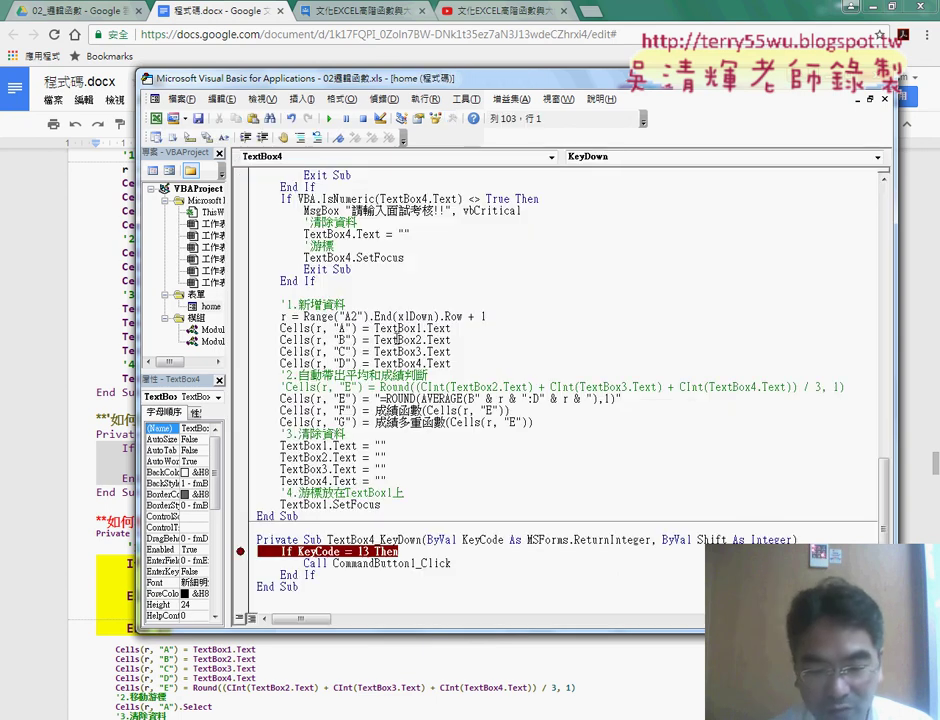
{"action": "left_click", "coordinate": [600, 157]}
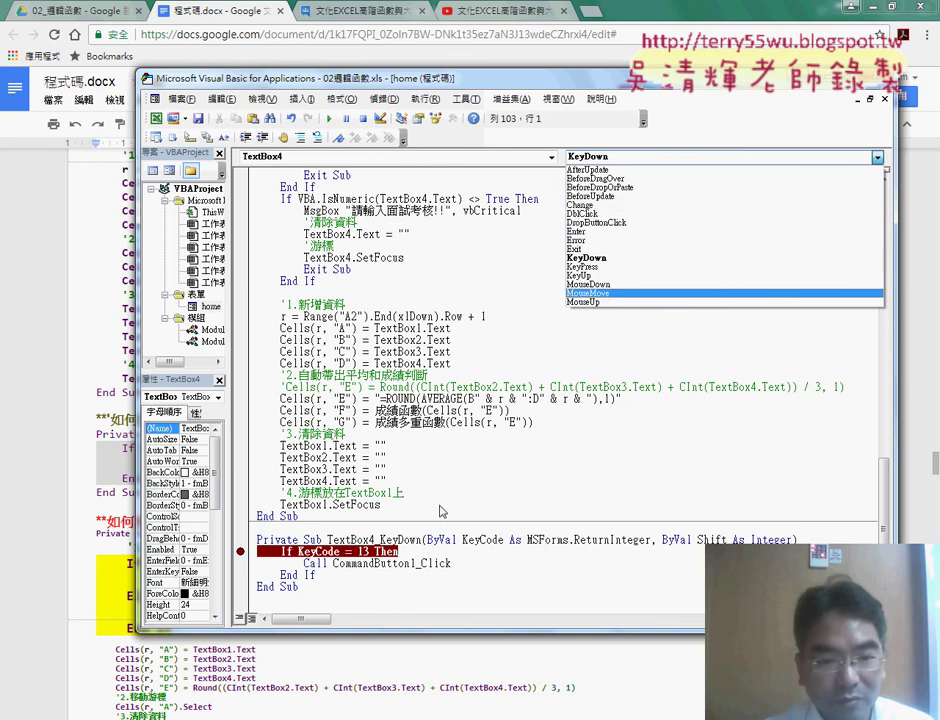
{"action": "left_click", "coordinate": [401, 551]}
{"action": "double_click", "coordinate": [310, 551]}
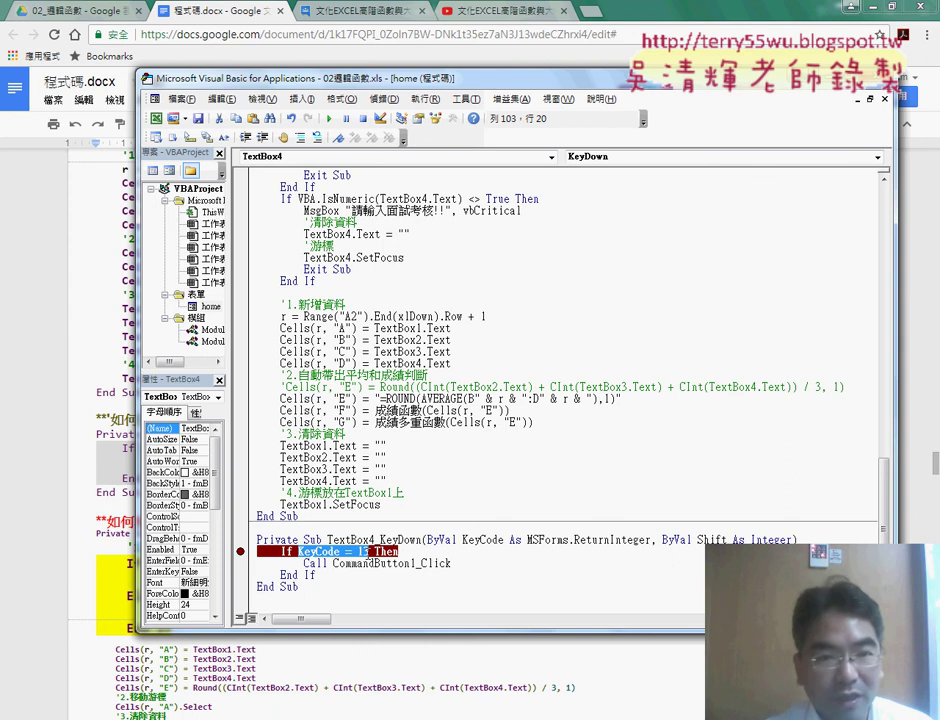
{"action": "left_click", "coordinate": [453, 565]}
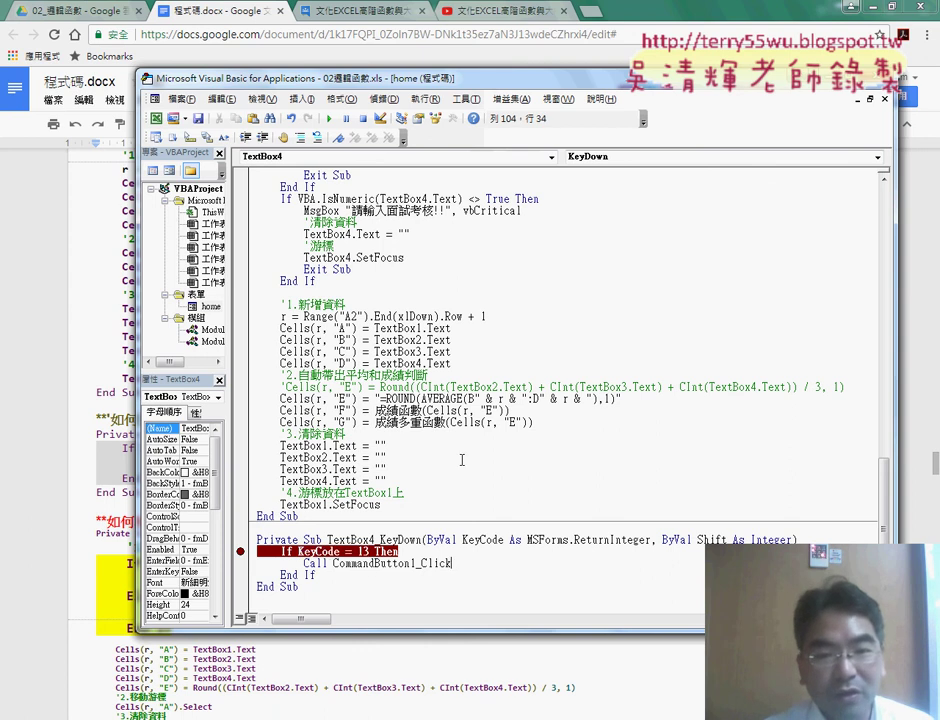
- Compare the CommandButton1_Click procedure name with the one in the Call line
{"action": "scroll", "coordinate": [462, 420], "scroll_direction": "up", "scroll_amount": 6}
{"action": "scroll", "coordinate": [466, 396], "scroll_direction": "up", "scroll_amount": 11}
{"action": "scroll", "coordinate": [440, 400], "scroll_direction": "up", "scroll_amount": 13}
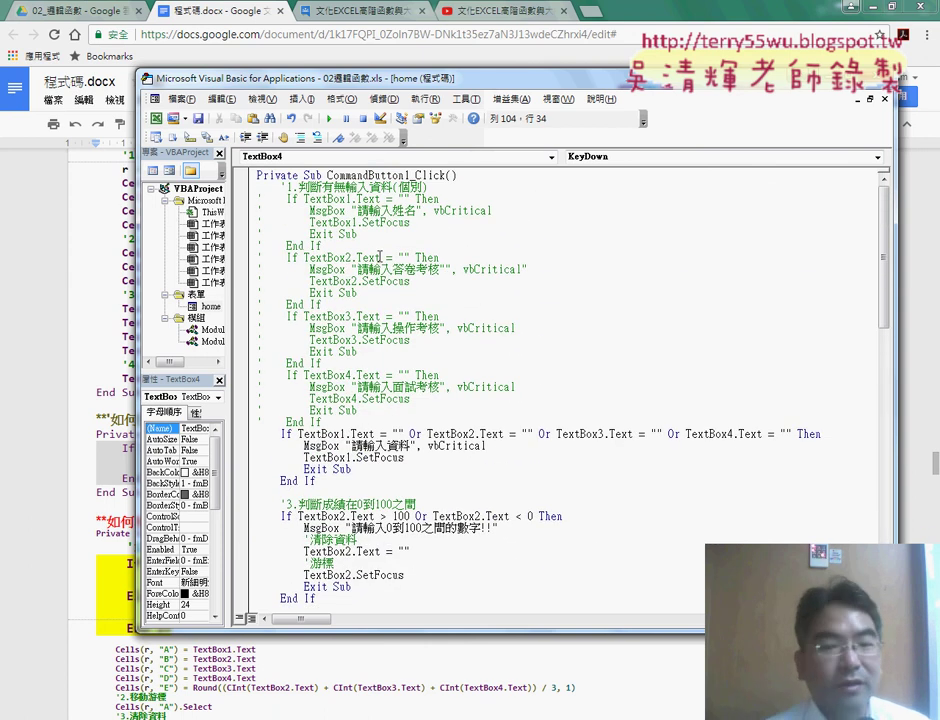
{"action": "double_click", "coordinate": [440, 175]}
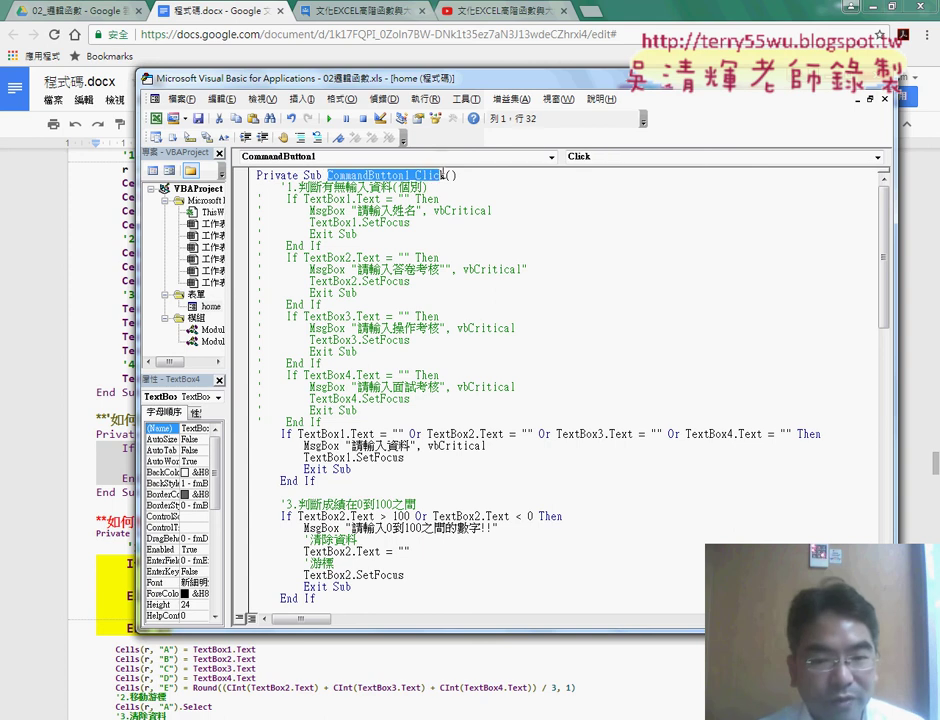
{"action": "scroll", "coordinate": [365, 200], "scroll_direction": "down", "scroll_amount": 4}
{"action": "scroll", "coordinate": [375, 260], "scroll_direction": "down", "scroll_amount": 8}
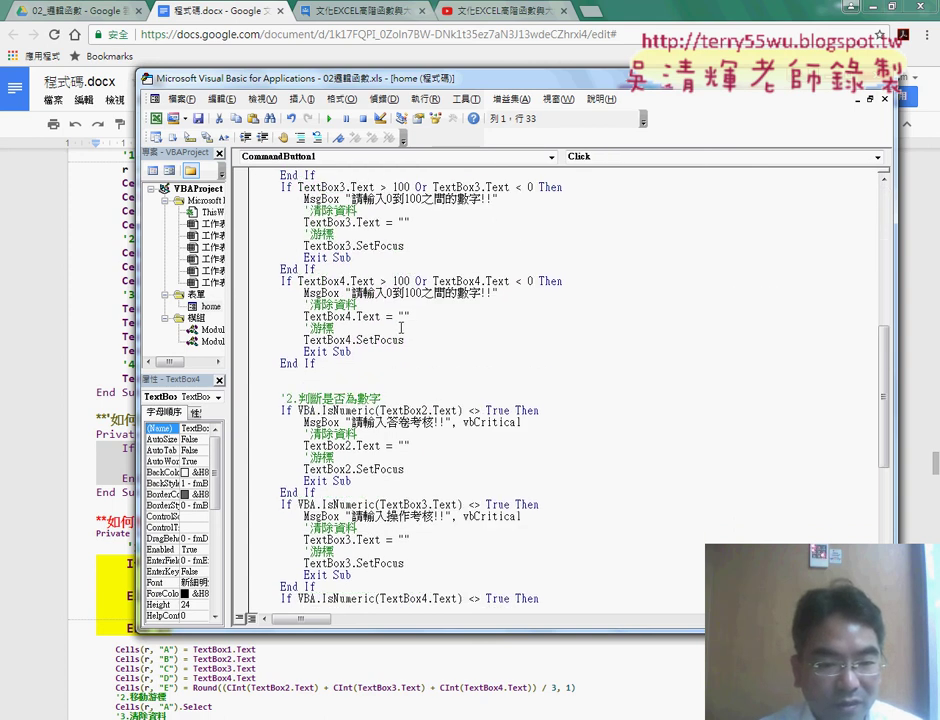
{"action": "scroll", "coordinate": [390, 320], "scroll_direction": "down", "scroll_amount": 8}
{"action": "scroll", "coordinate": [398, 347], "scroll_direction": "down", "scroll_amount": 1}
{"action": "left_click", "coordinate": [333, 563]}
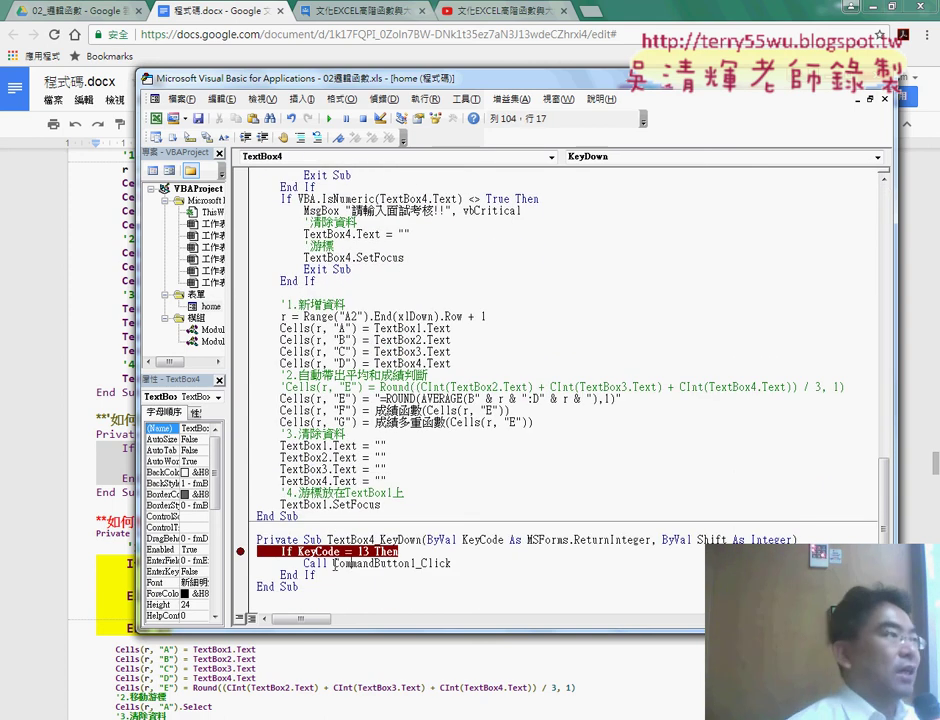
{"action": "left_click_drag", "start_coordinate": [333, 563], "coordinate": [474, 565]}
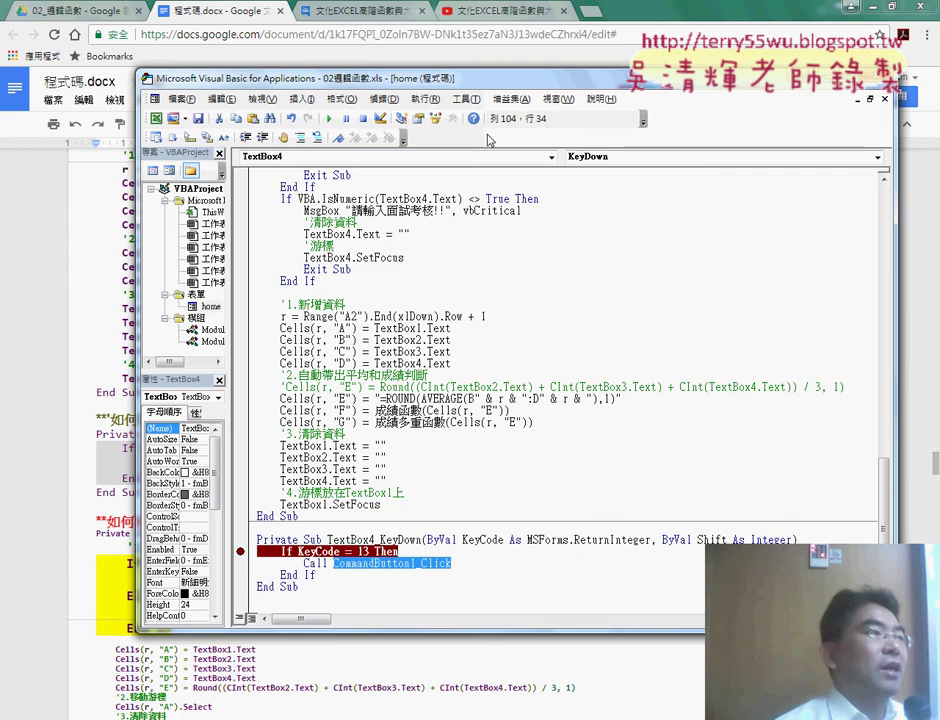
- Run the form, enter GGG with scores 52 and 62, and trigger the 面試考核 key handler
{"action": "left_click", "coordinate": [329, 120]}
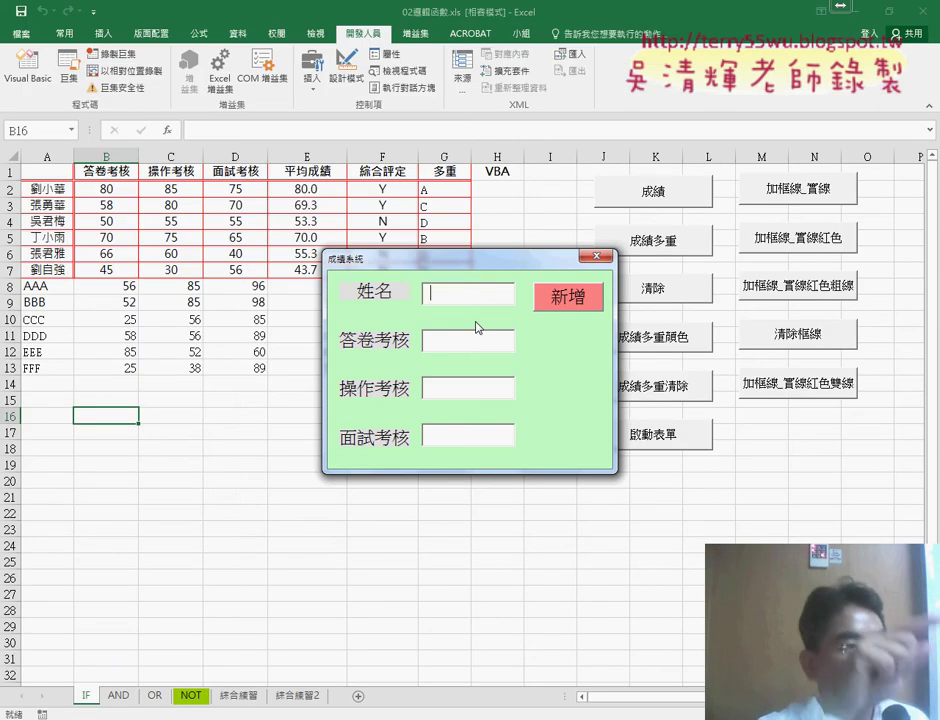
{"action": "type", "text": "GG"}
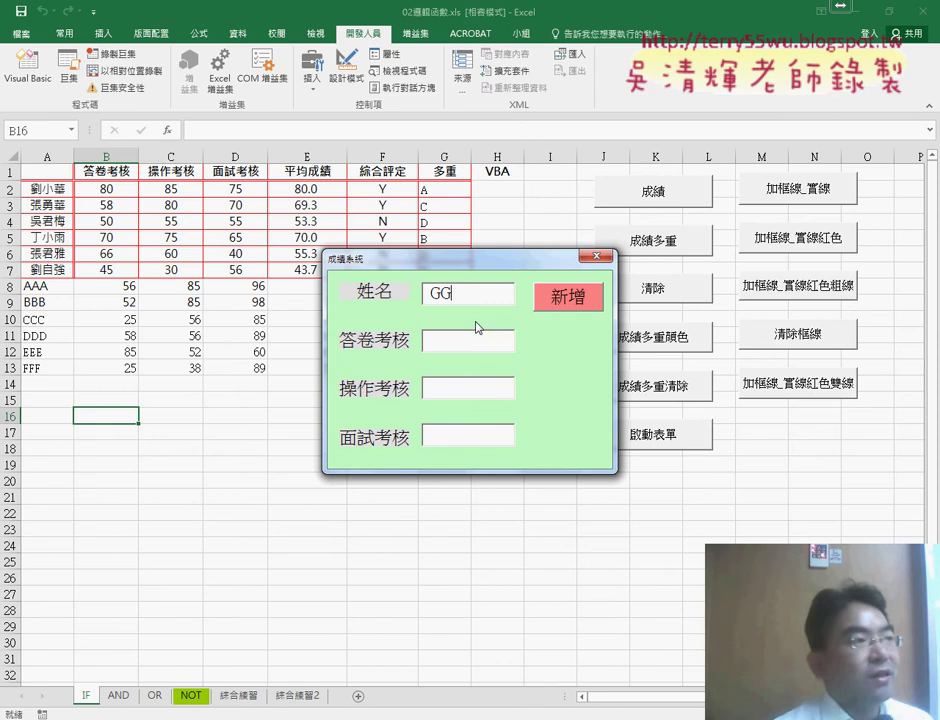
{"action": "type", "text": "G"}
{"action": "key", "text": "Return"}
{"action": "type", "text": "52"}
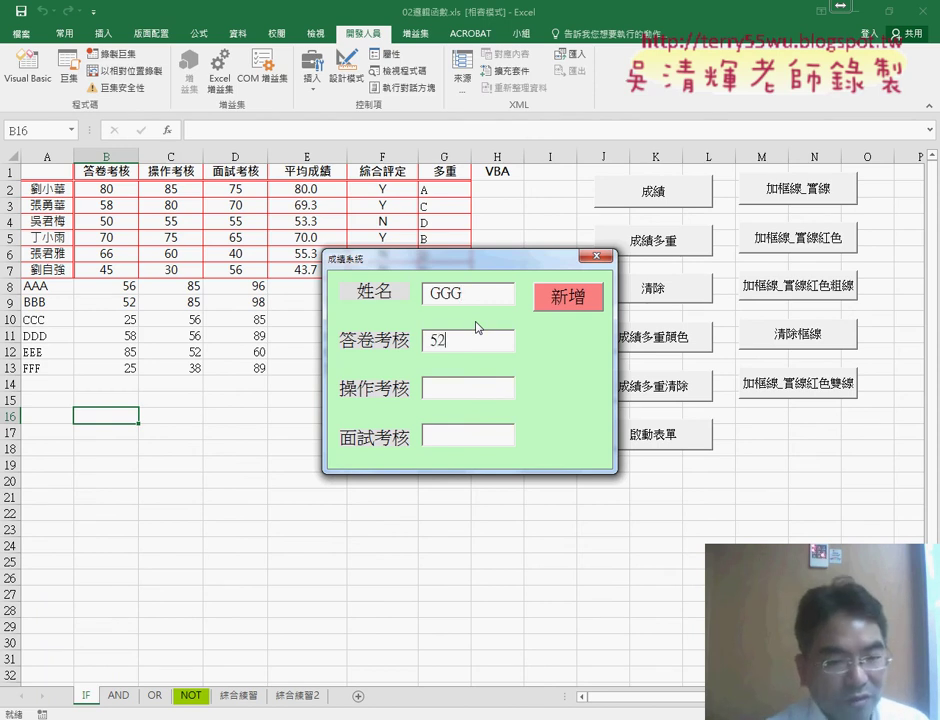
{"action": "key", "text": "Return"}
{"action": "type", "text": "62"}
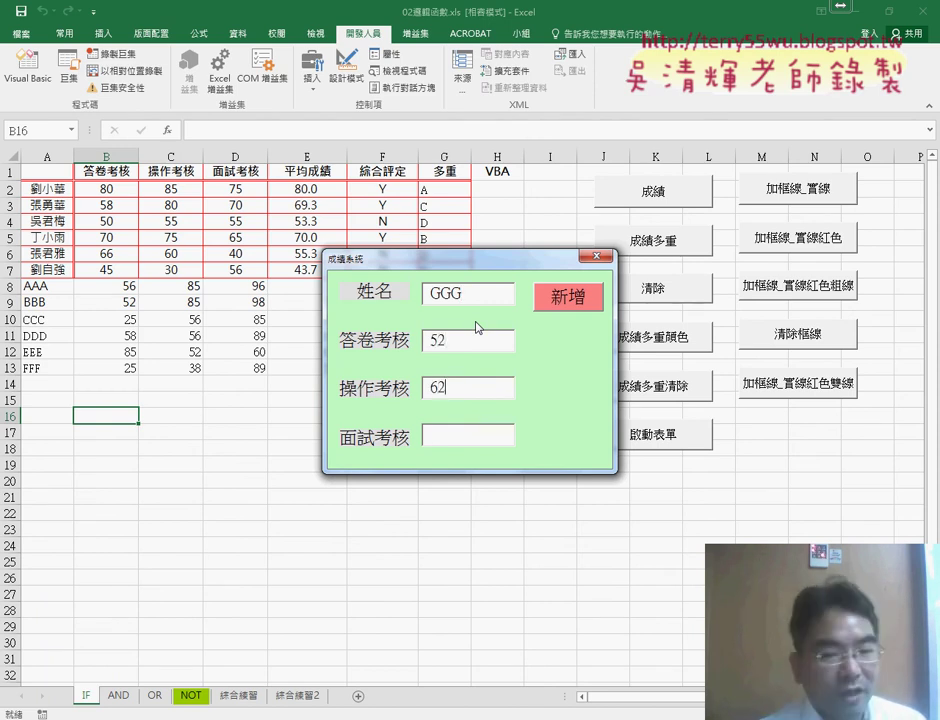
{"action": "key", "text": "Return"}
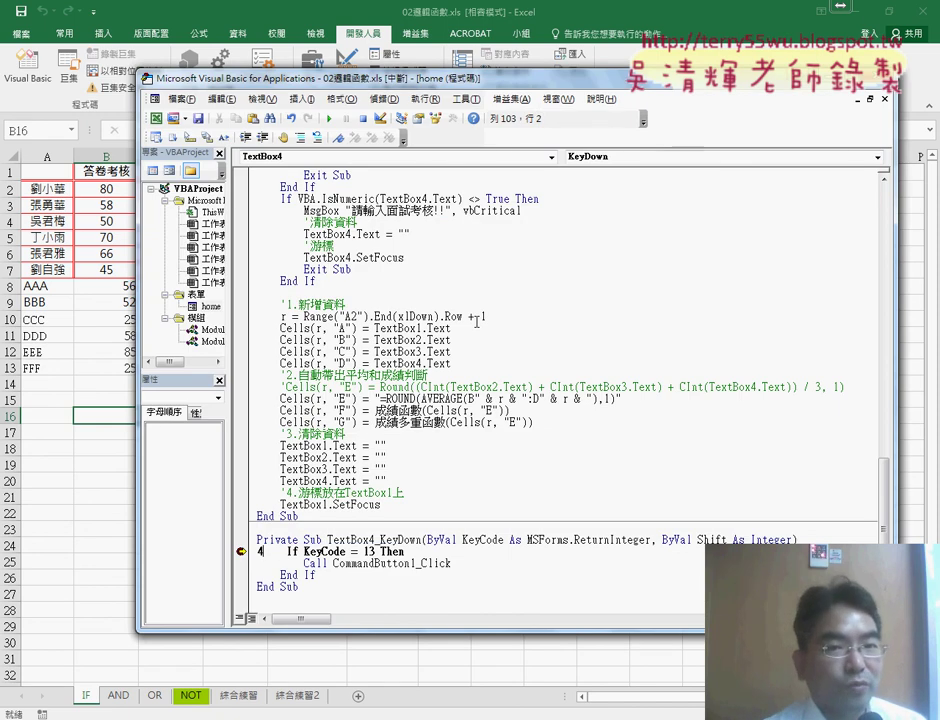
- Restore the deleted If KeyCode = 13 Then line and its breakpoint
{"action": "key", "text": "BackSpace"}
{"action": "key", "text": "F8"}
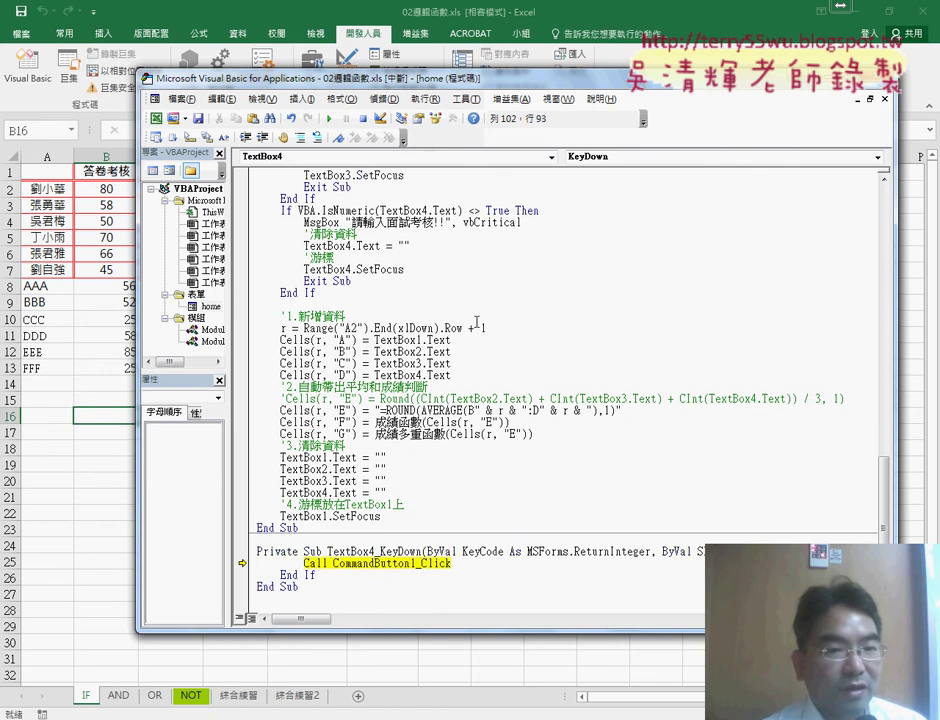
{"action": "key", "text": "Right"}
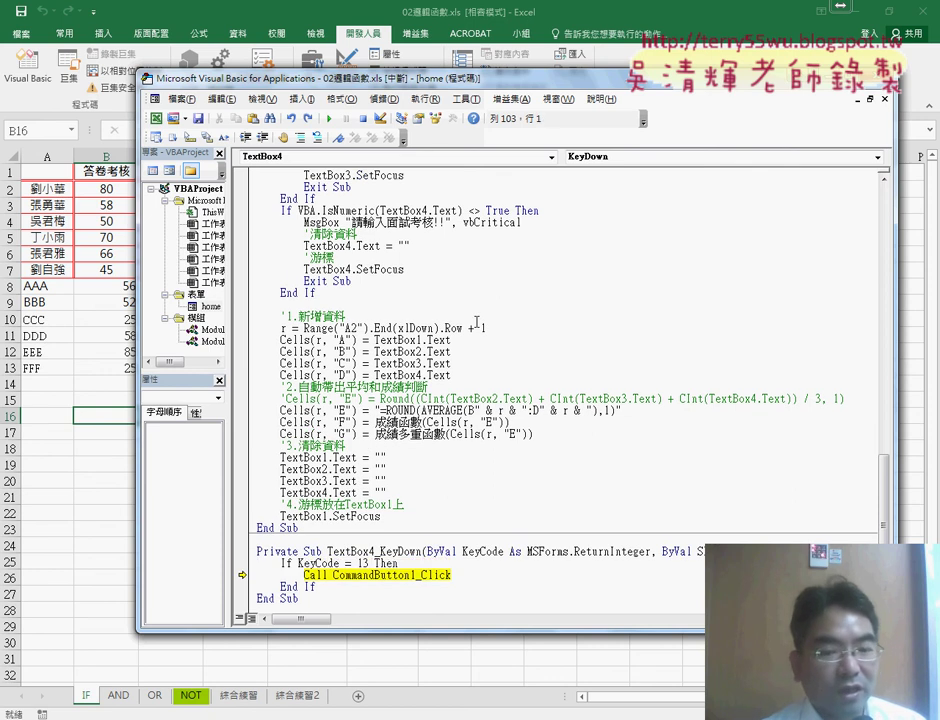
{"action": "key", "text": "F9"}
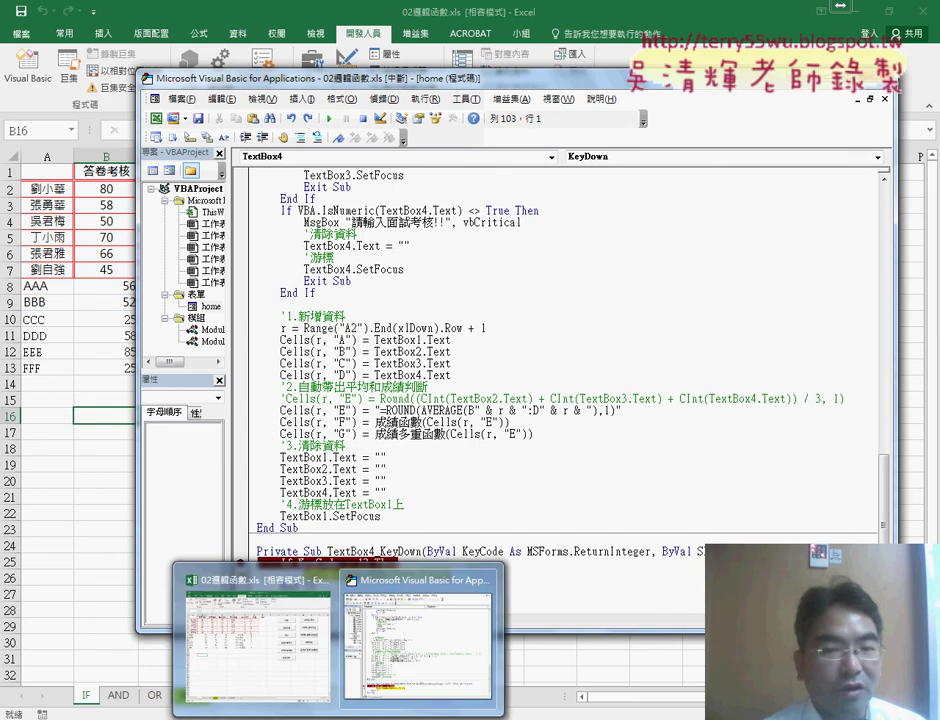
{"action": "left_click", "coordinate": [439, 457]}
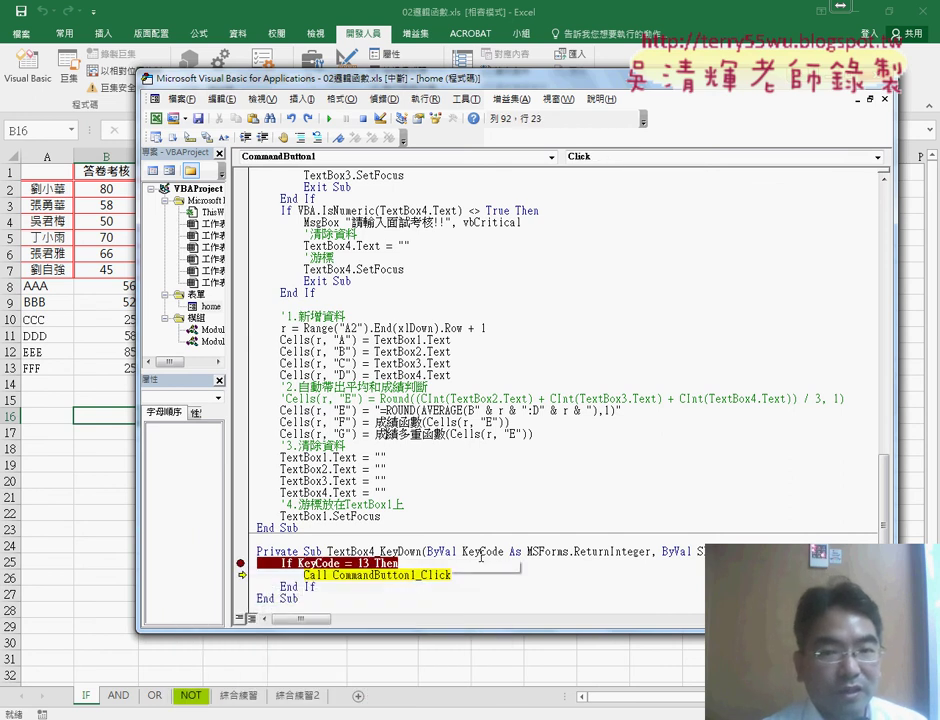
- Move execution back to the If line, step past the check, and resume the form
{"action": "mouse_move", "coordinate": [481, 553]}
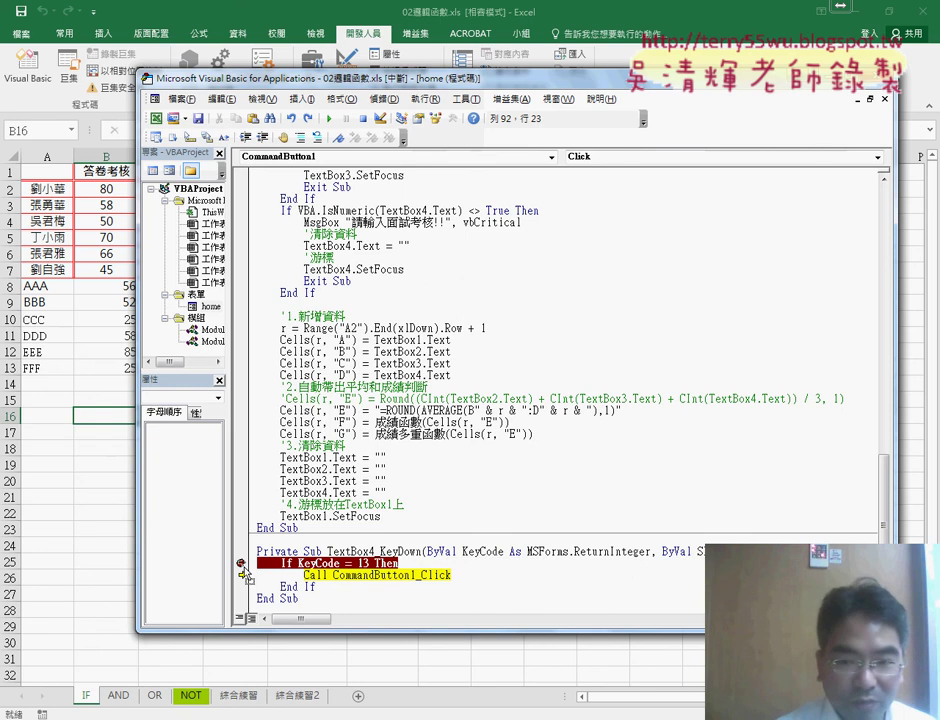
{"action": "left_click_drag", "start_coordinate": [245, 576], "coordinate": [242, 563]}
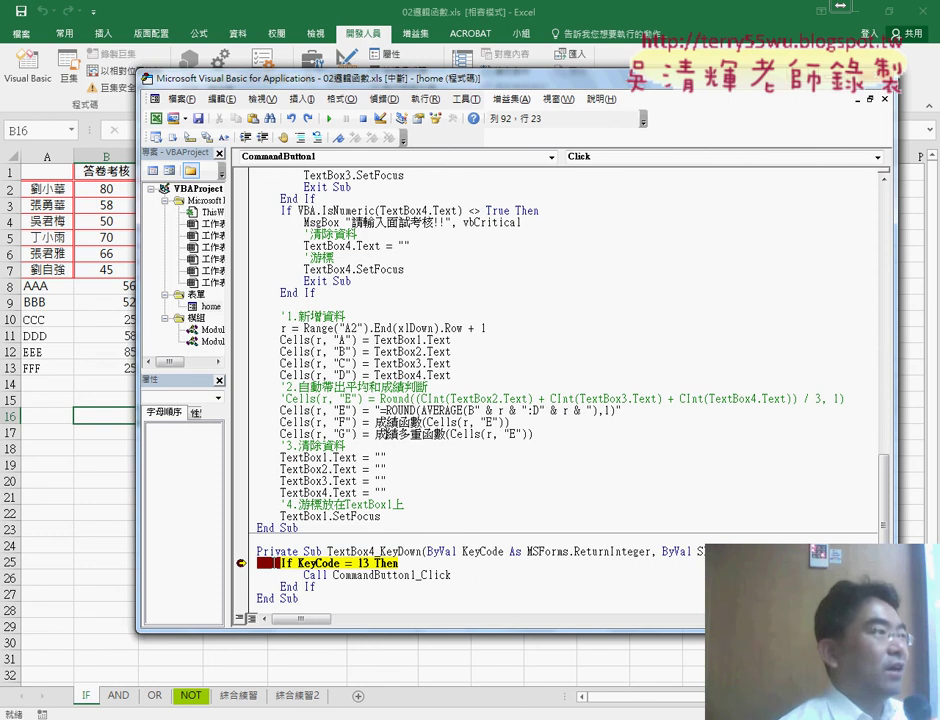
{"action": "key", "text": "F8"}
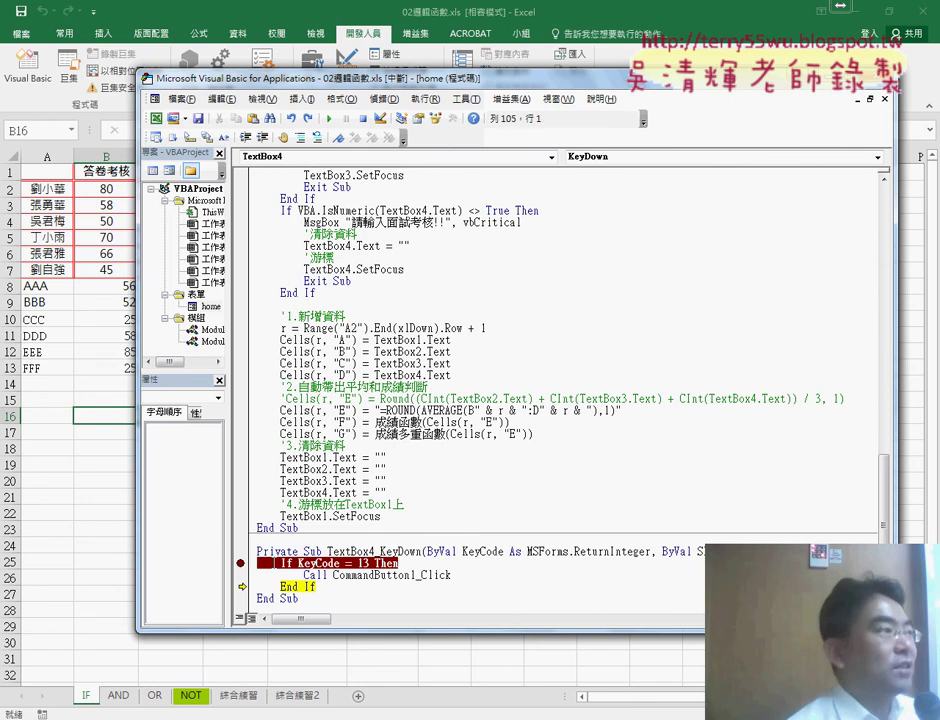
{"action": "key", "text": "F8"}
{"action": "key", "text": "F8"}
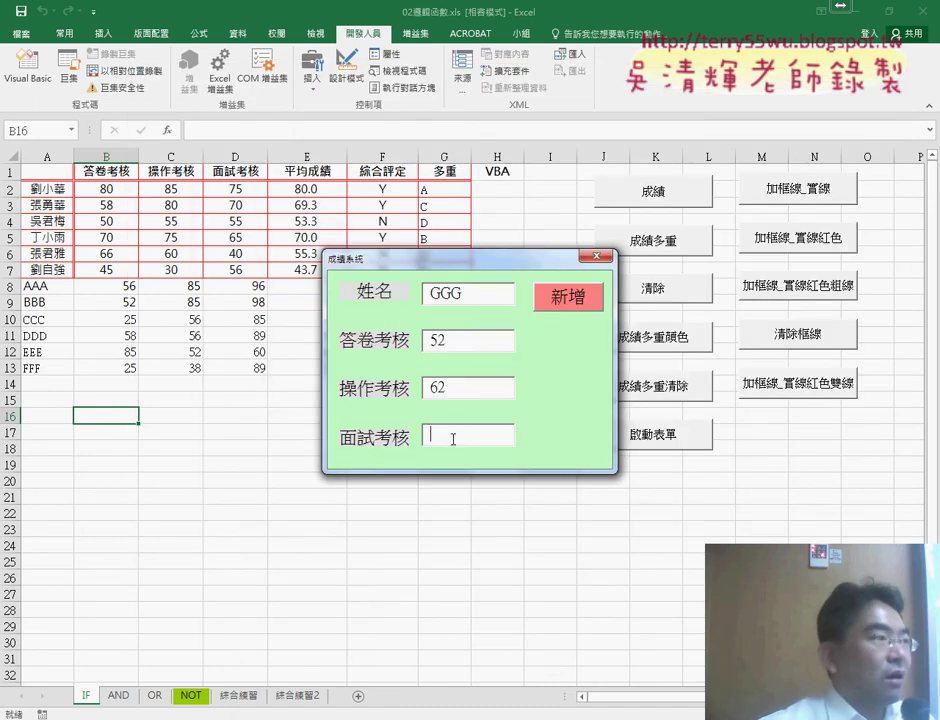
- Fire the KeyDown handler with Enter from the last score box, resuming past the pause until it triggers
{"action": "key", "text": "Return"}
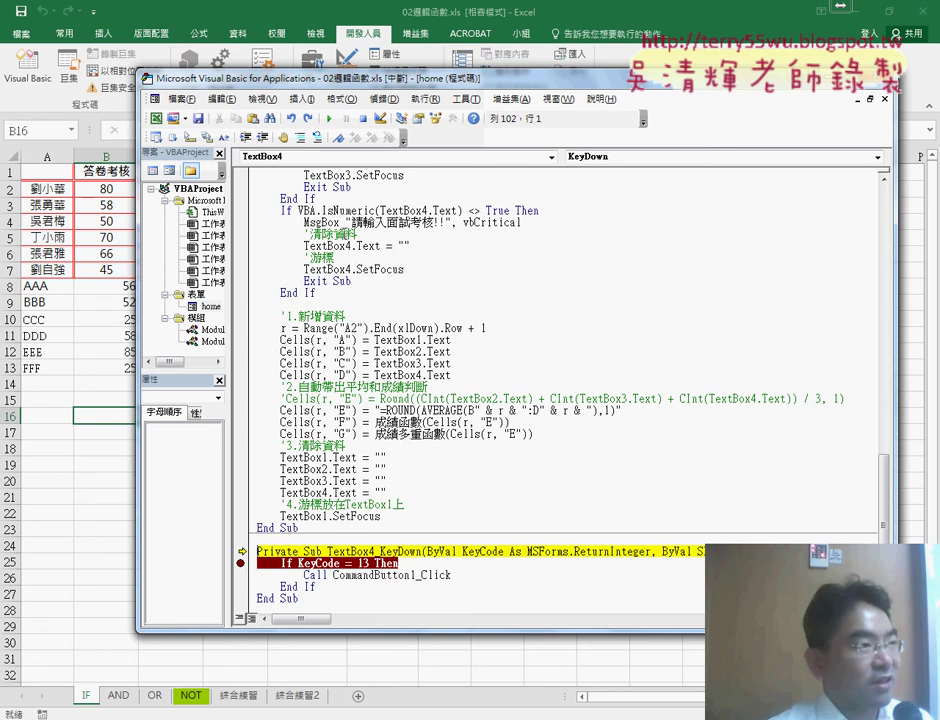
{"action": "key", "text": "F8"}
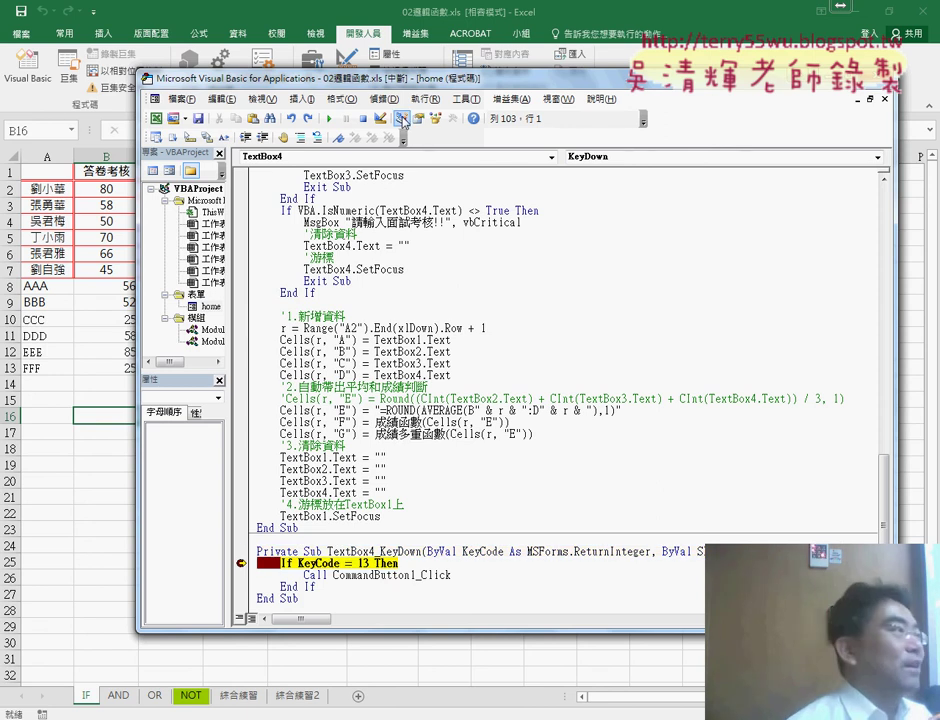
{"action": "left_click", "coordinate": [329, 120]}
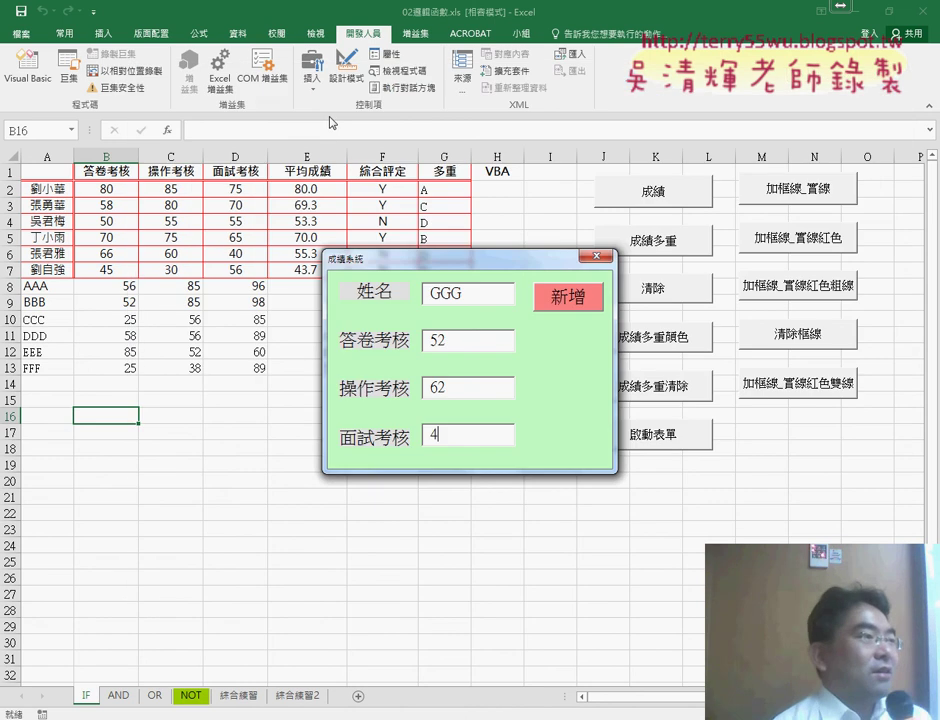
{"action": "key", "text": "Return"}
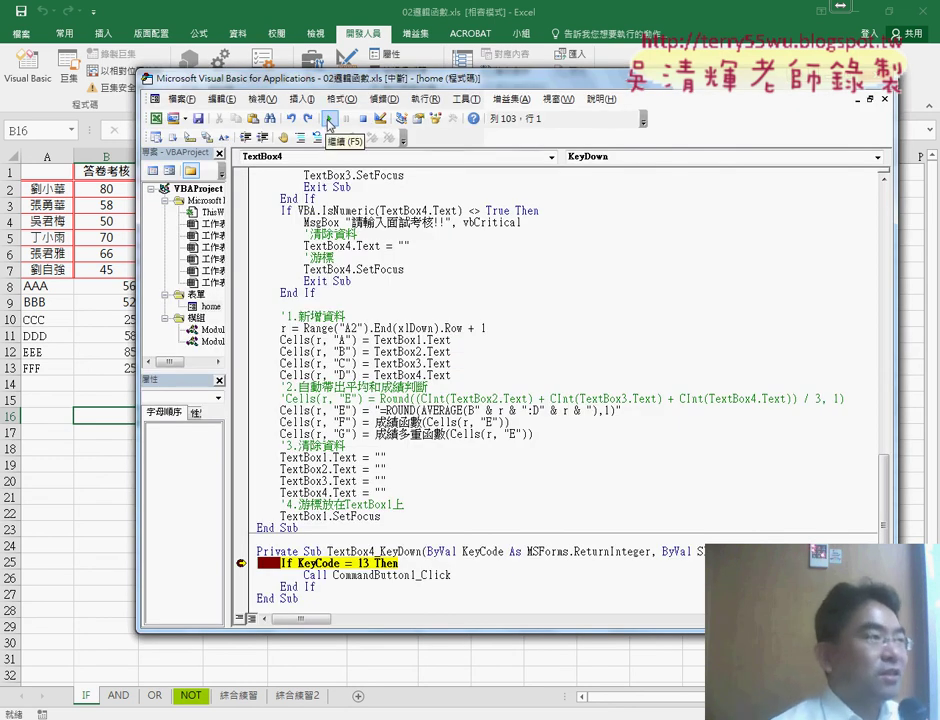
{"action": "left_click", "coordinate": [327, 120]}
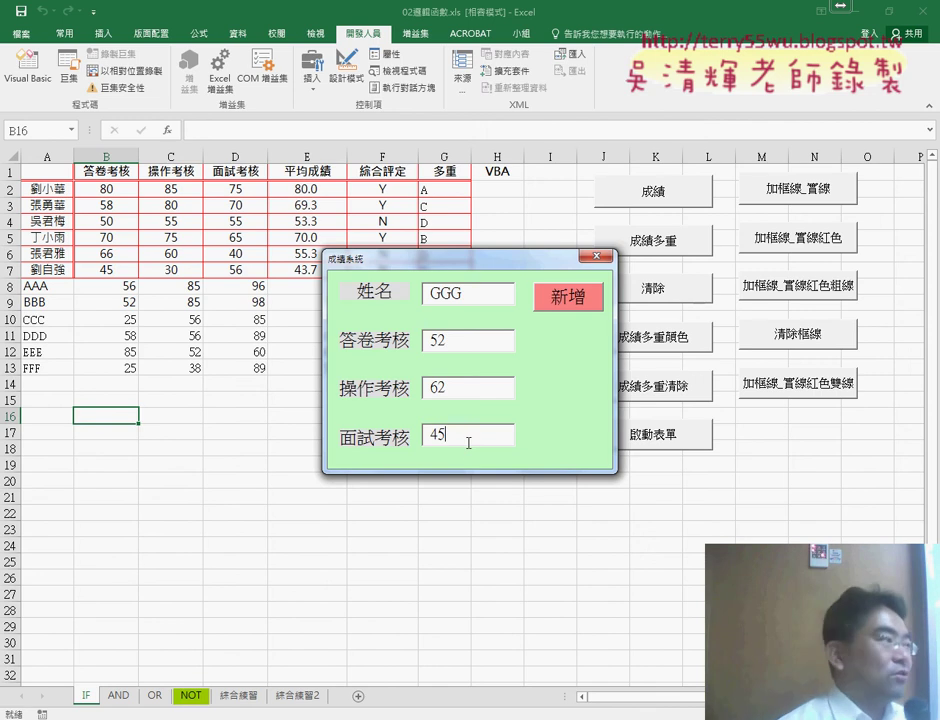
{"action": "key", "text": "Return"}
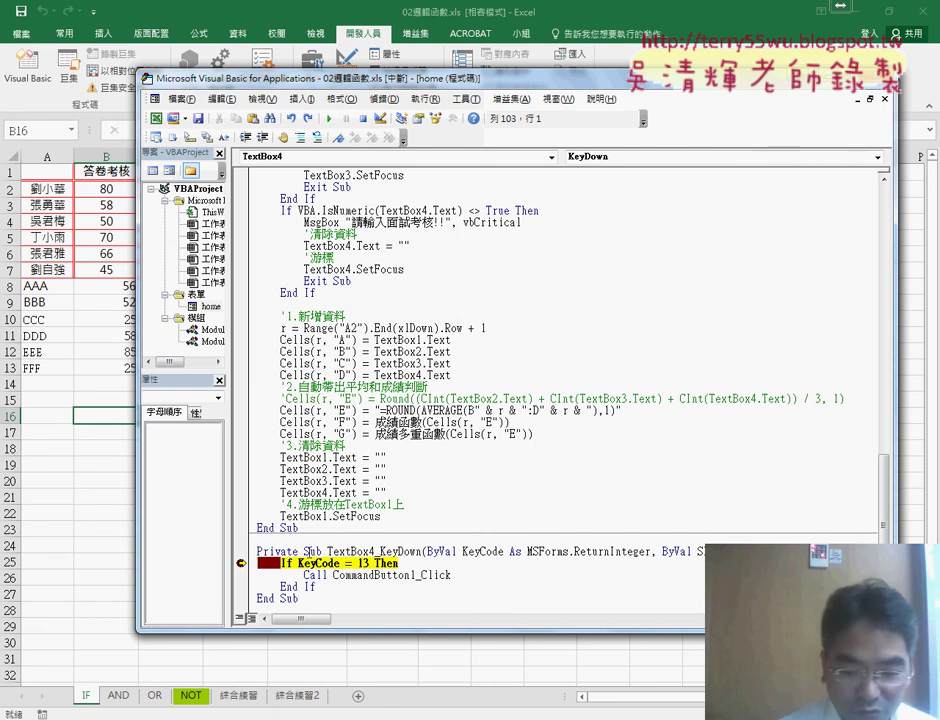
- Confirm KeyCode is 13 and step through the Call line into CommandButton1_Click
{"action": "mouse_move", "coordinate": [310, 563]}
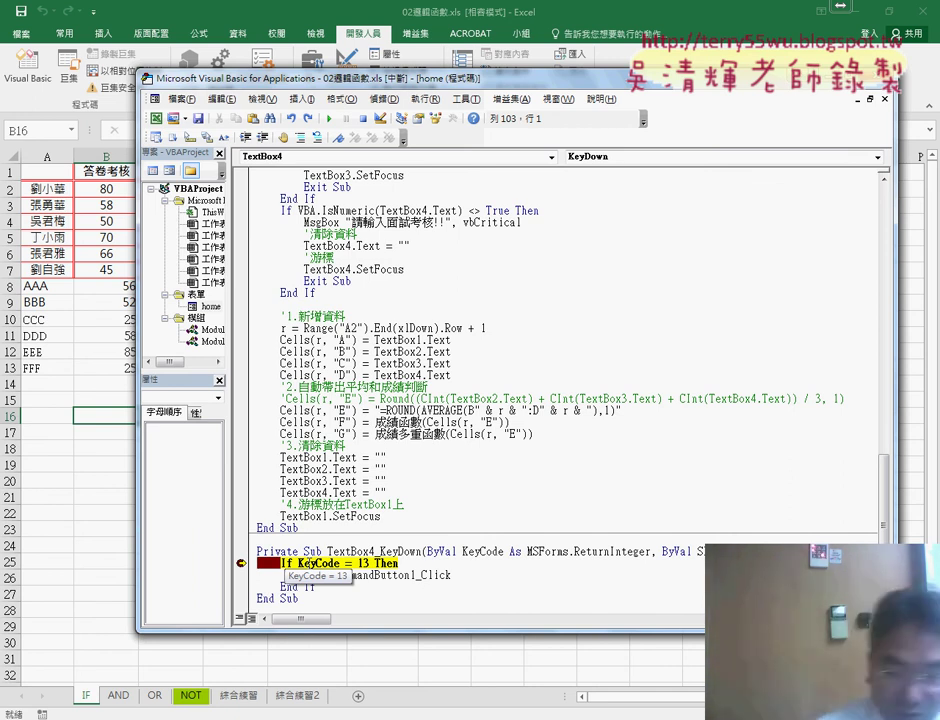
{"action": "key", "text": "F8"}
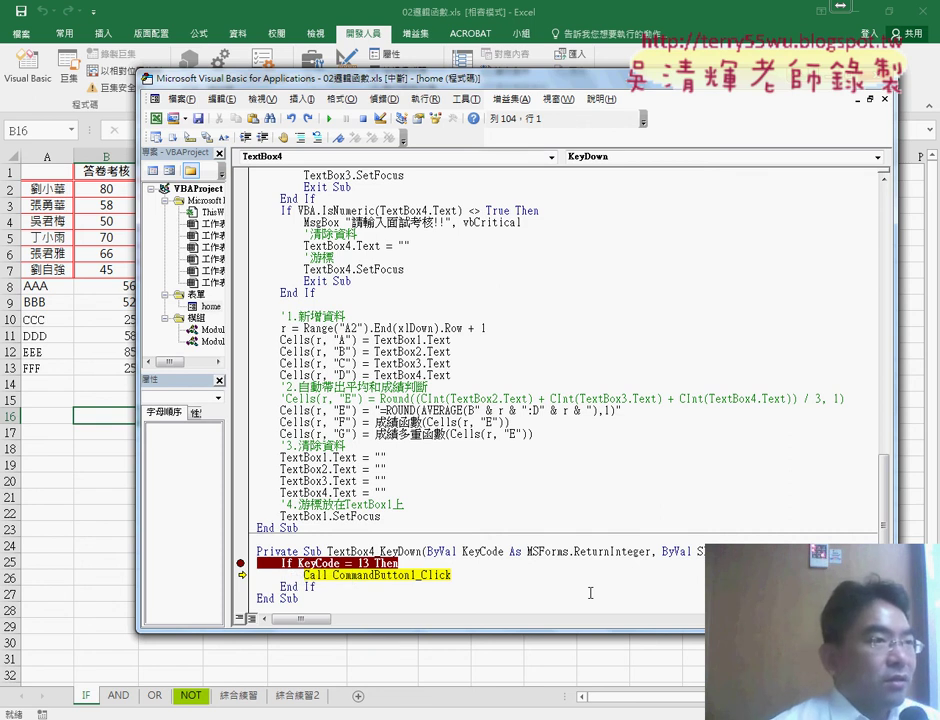
{"action": "key", "text": "F8"}
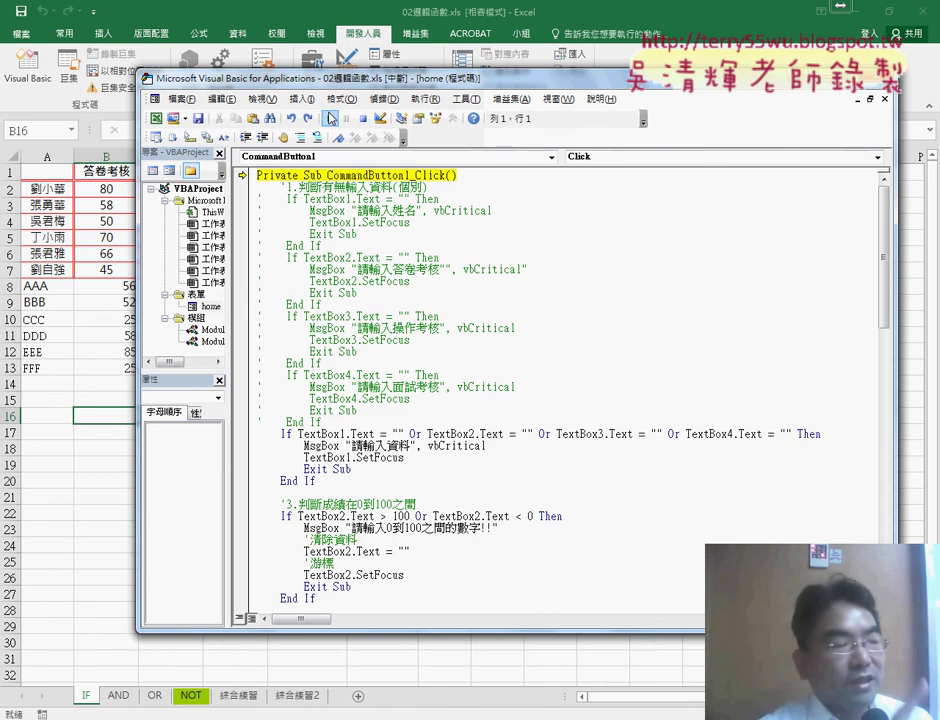
- Clear the breakpoint on the KeyCode check, finishing the run, and place the score form beside the table
{"action": "left_click_drag", "start_coordinate": [342, 80], "coordinate": [600, 103]}
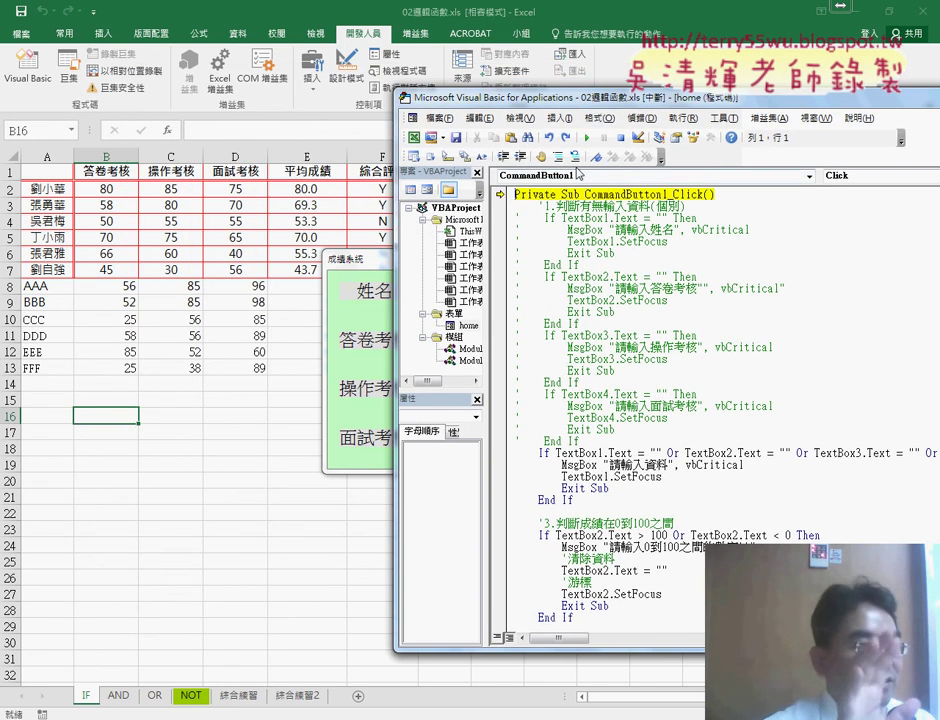
{"action": "left_click", "coordinate": [588, 145]}
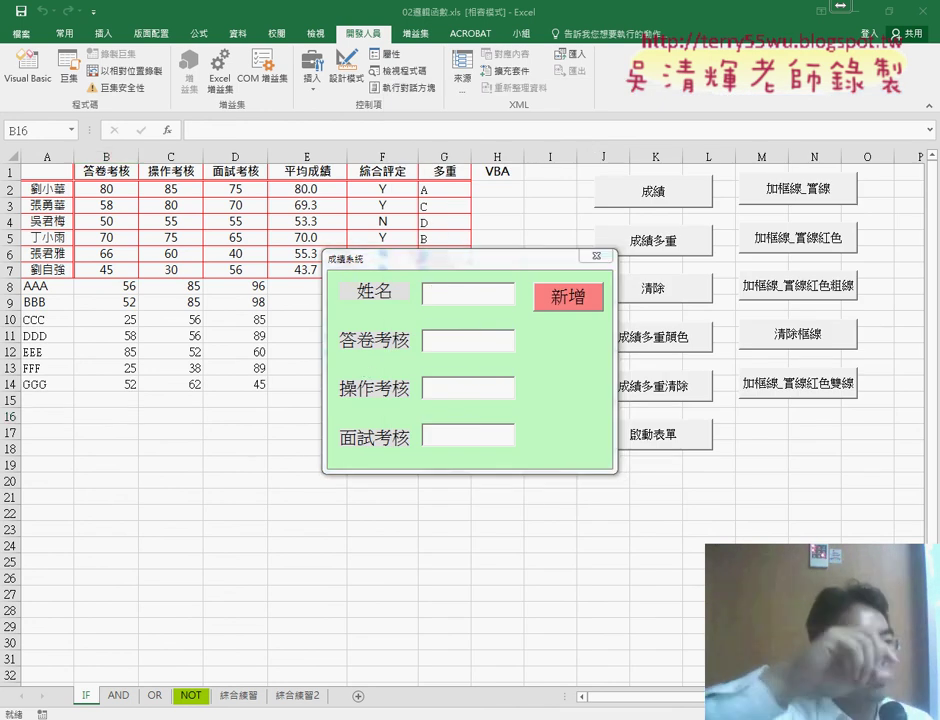
{"action": "left_click", "coordinate": [409, 617]}
{"action": "scroll", "coordinate": [492, 527], "scroll_direction": "down", "scroll_amount": 10}
{"action": "scroll", "coordinate": [495, 545], "scroll_direction": "down", "scroll_amount": 5}
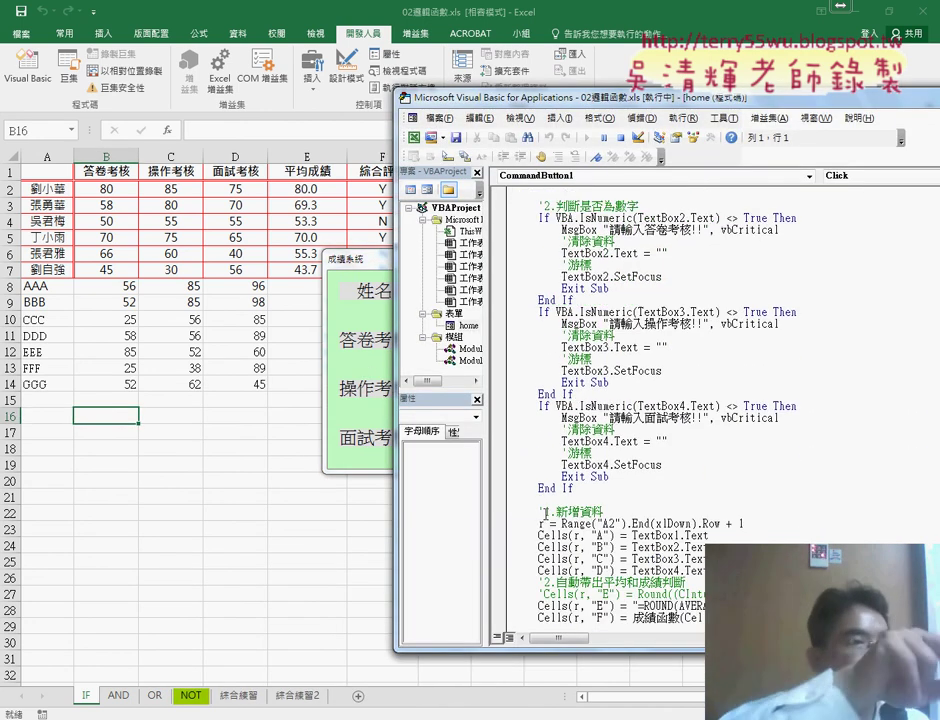
{"action": "scroll", "coordinate": [500, 565], "scroll_direction": "down", "scroll_amount": 5}
{"action": "left_click", "coordinate": [498, 570]}
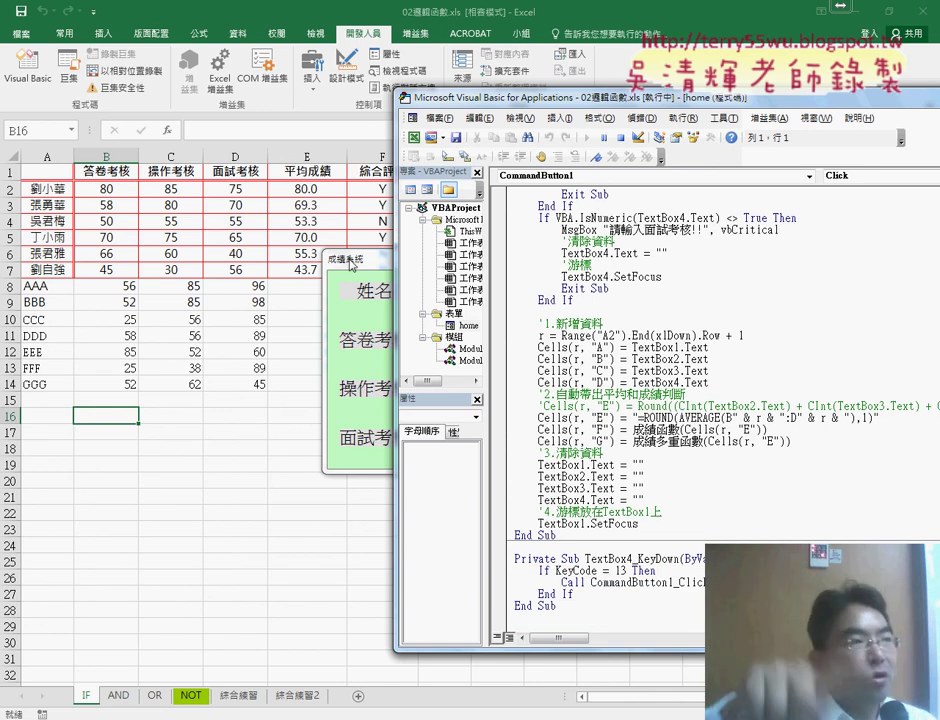
{"action": "mouse_move", "coordinate": [345, 262]}
{"action": "left_mouse_down"}
{"action": "mouse_move", "coordinate": [533, 172]}
{"action": "mouse_move", "coordinate": [507, 229]}
{"action": "left_mouse_up"}
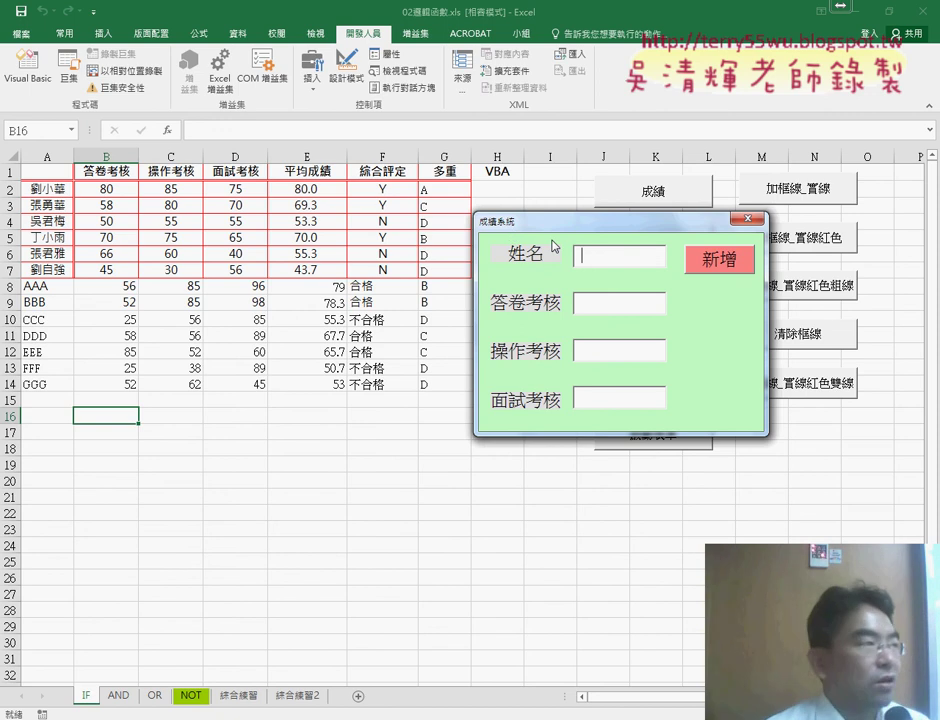
- Enter record HHH with scores 58, 69 and 87, adding it as row 15
{"action": "type", "text": "HHH"}
{"action": "key", "text": "Tab"}
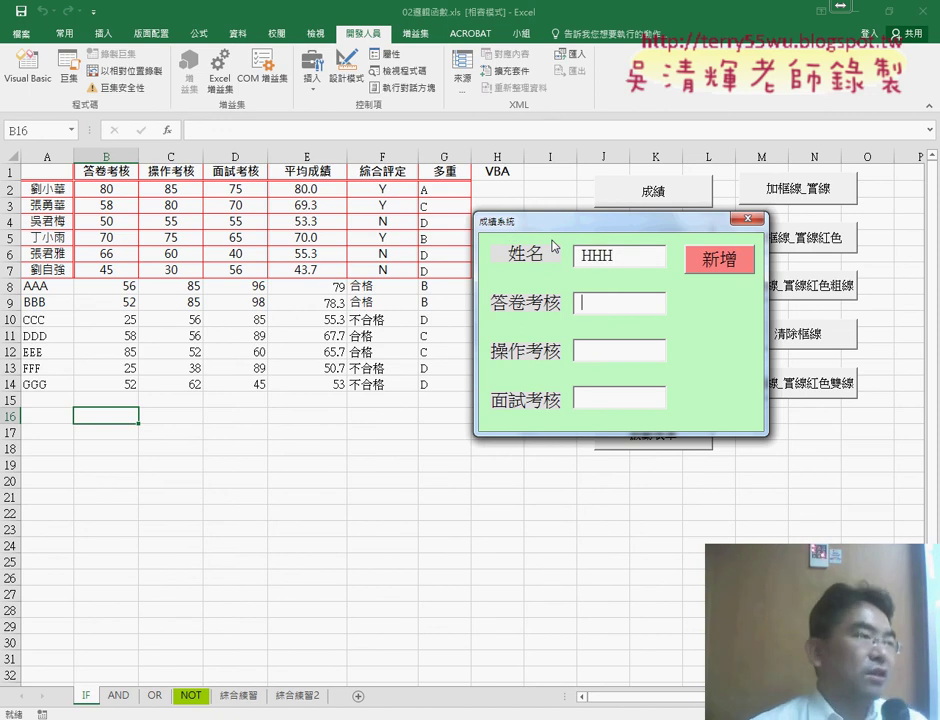
{"action": "type", "text": "58"}
{"action": "key", "text": "Tab"}
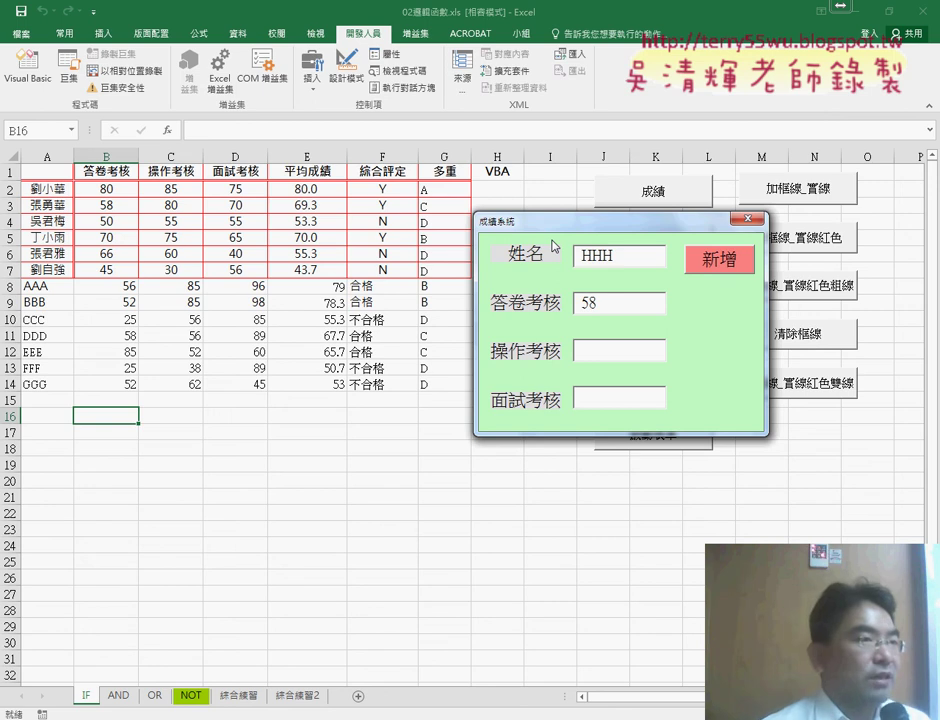
{"action": "type", "text": "69"}
{"action": "key", "text": "Tab"}
{"action": "type", "text": "87"}
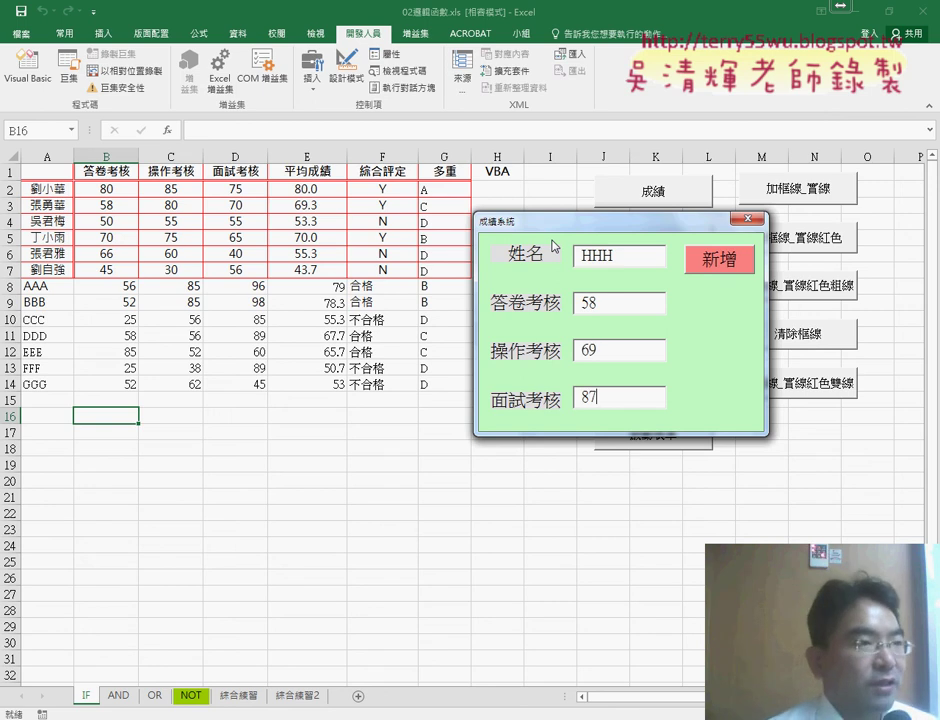
{"action": "key", "text": "Return"}
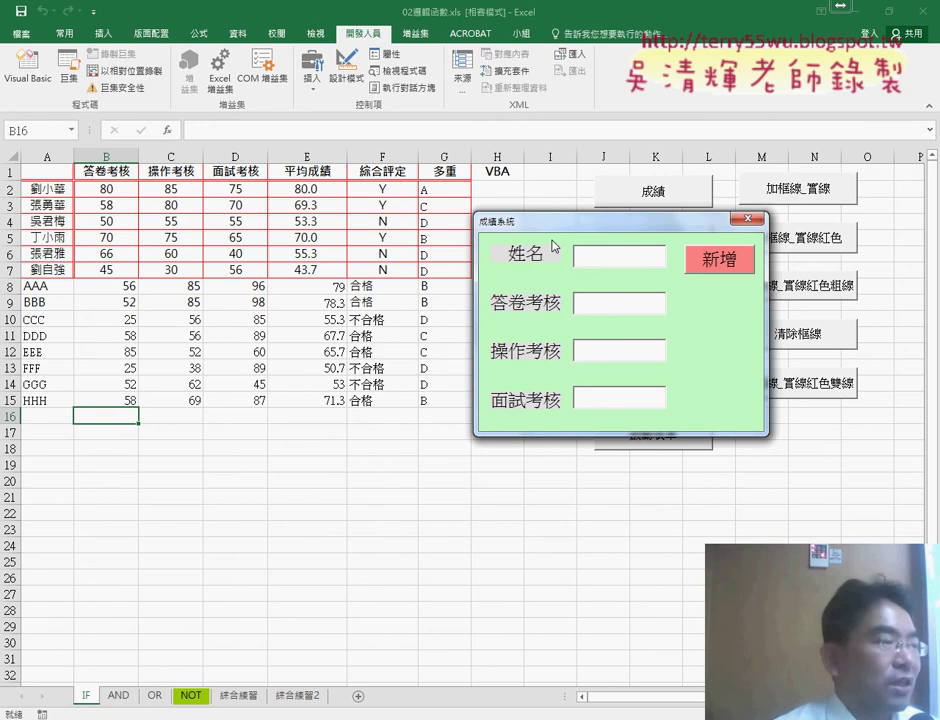
- Enter record JJJ with scores 85, 98 and 87, adding it as row 16
{"action": "type", "text": "JJJ"}
{"action": "key", "text": "Tab"}
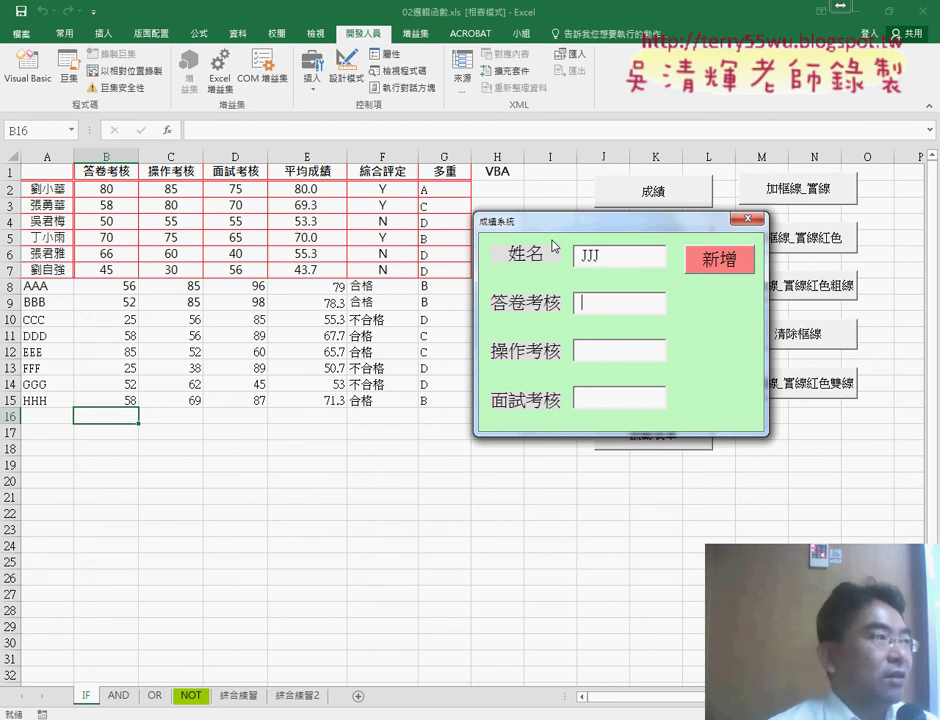
{"action": "type", "text": "85"}
{"action": "key", "text": "Tab"}
{"action": "type", "text": "98"}
{"action": "key", "text": "Tab"}
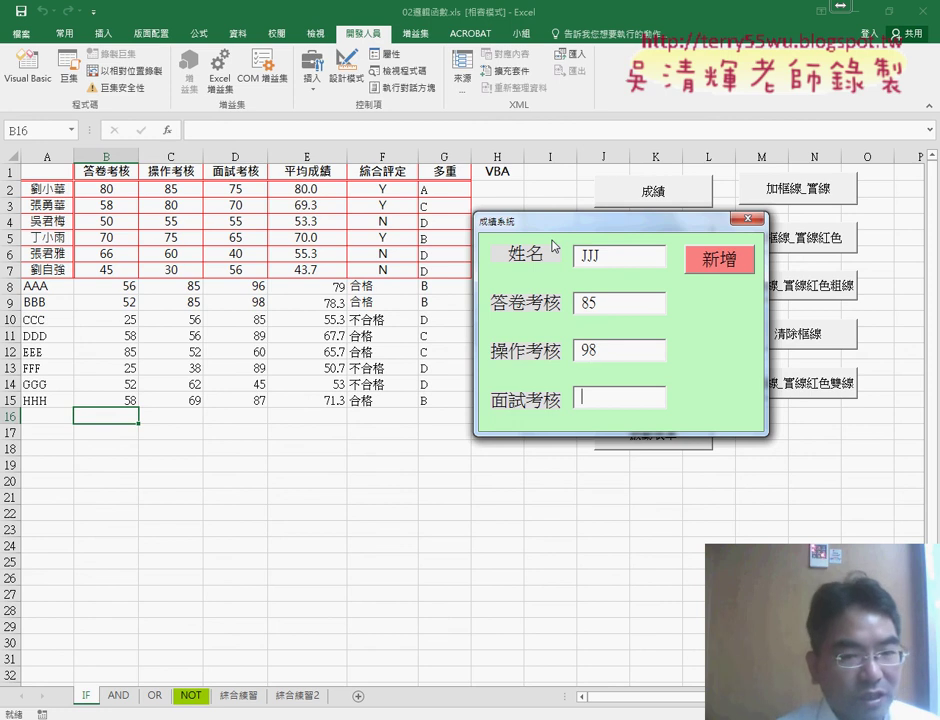
{"action": "type", "text": "87"}
{"action": "key", "text": "Return"}
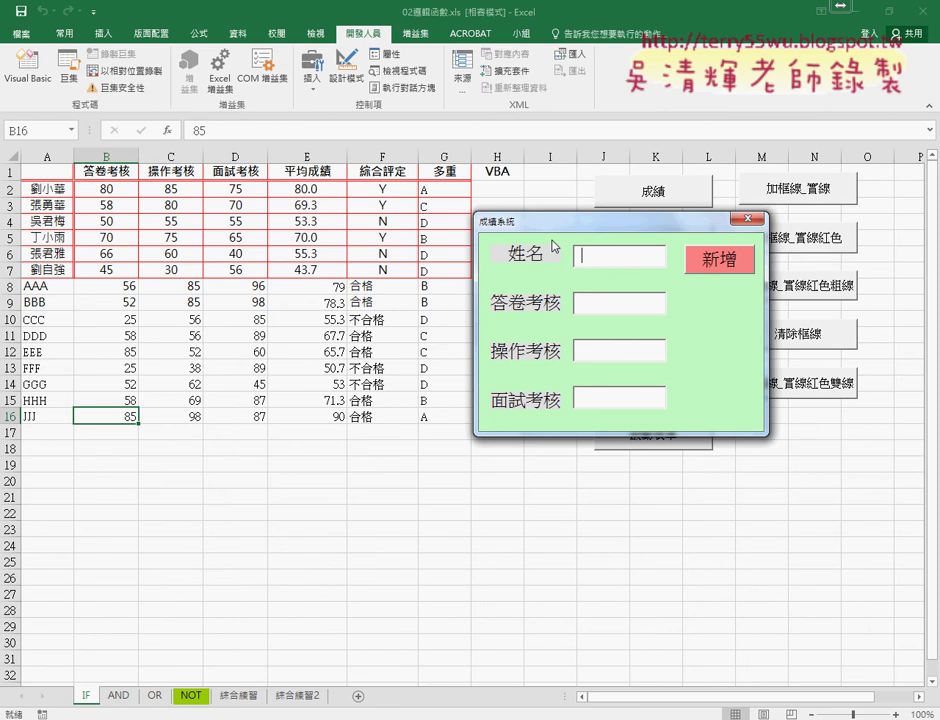
- Close the running form and select the 面試考核 box (TextBox4) to show its properties
{"action": "left_click", "coordinate": [747, 220]}
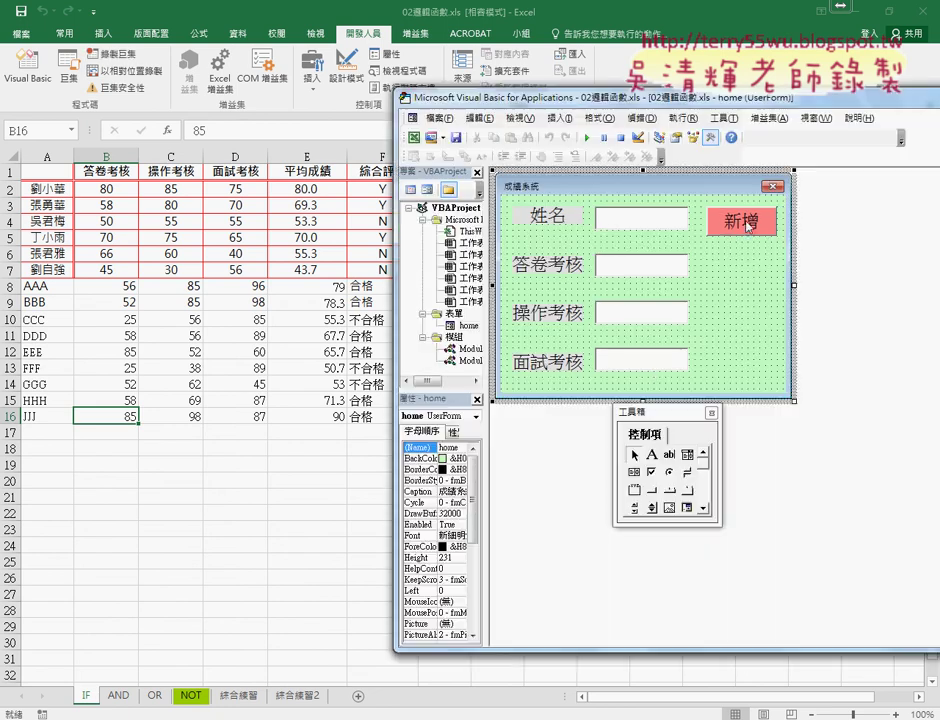
{"action": "left_click", "coordinate": [640, 363]}
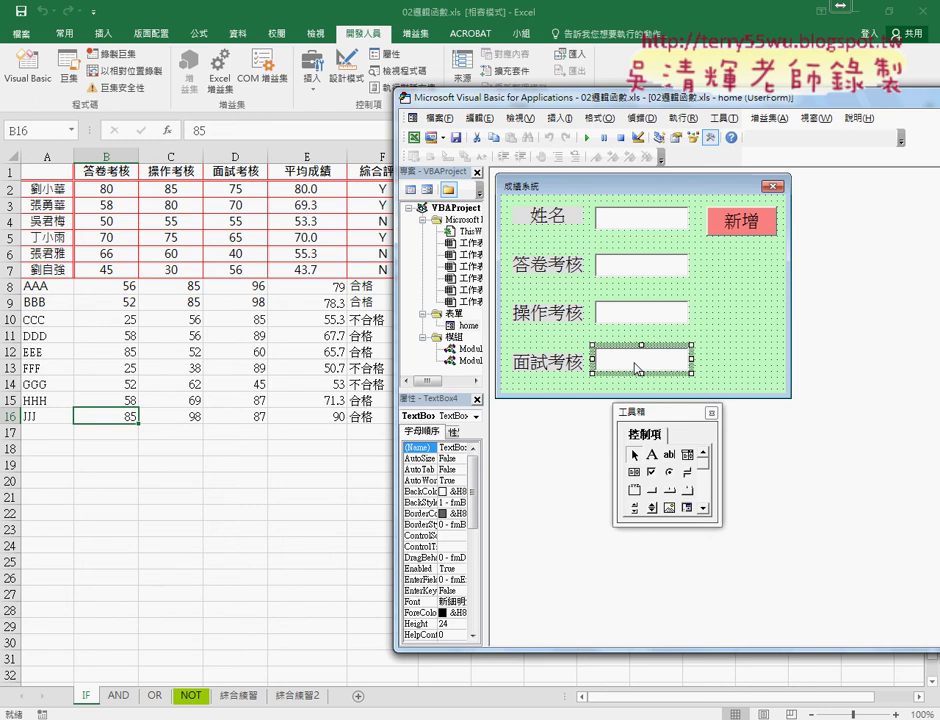
{"action": "mouse_move", "coordinate": [571, 100]}
{"action": "left_mouse_down"}
{"action": "mouse_move", "coordinate": [338, 104]}
{"action": "mouse_move", "coordinate": [381, 95]}
{"action": "left_mouse_up"}
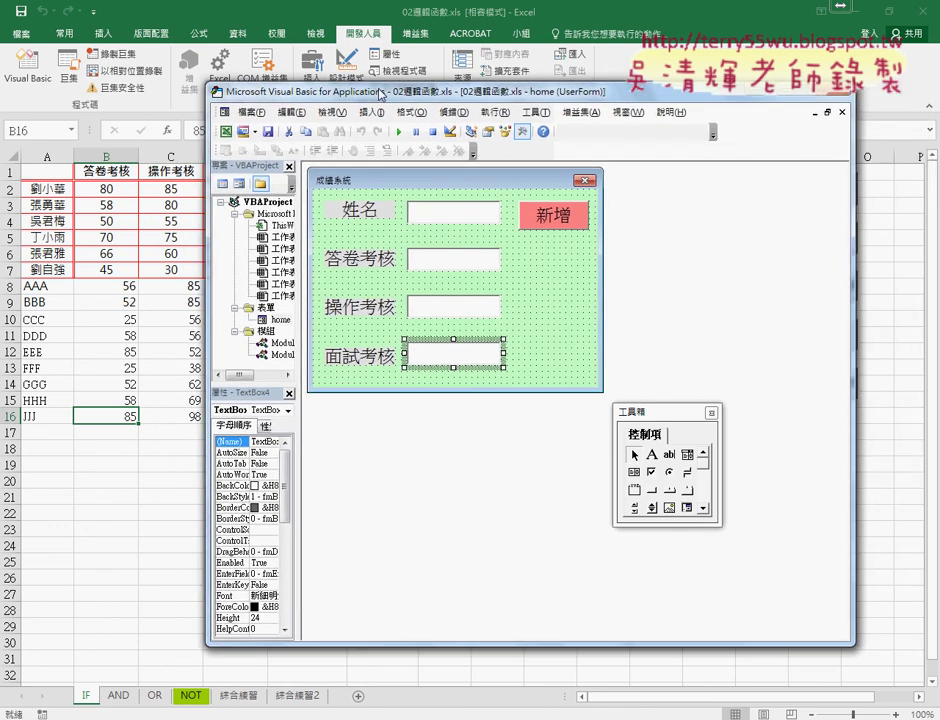